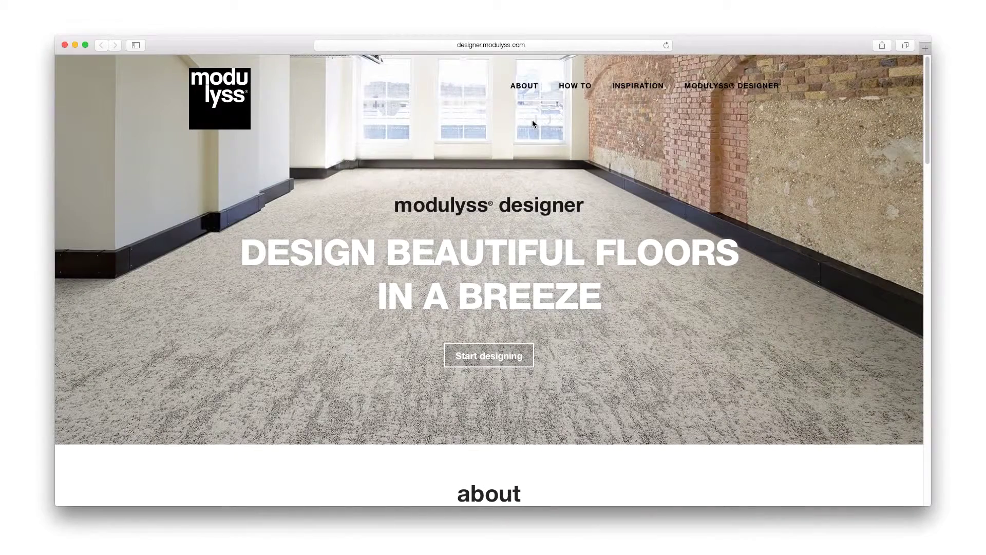
Jump through the HOW TO, INSPIRATION and MODULYSS® DESIGNER sections of the page
{"action": "left_click", "coordinate": [575, 86]}
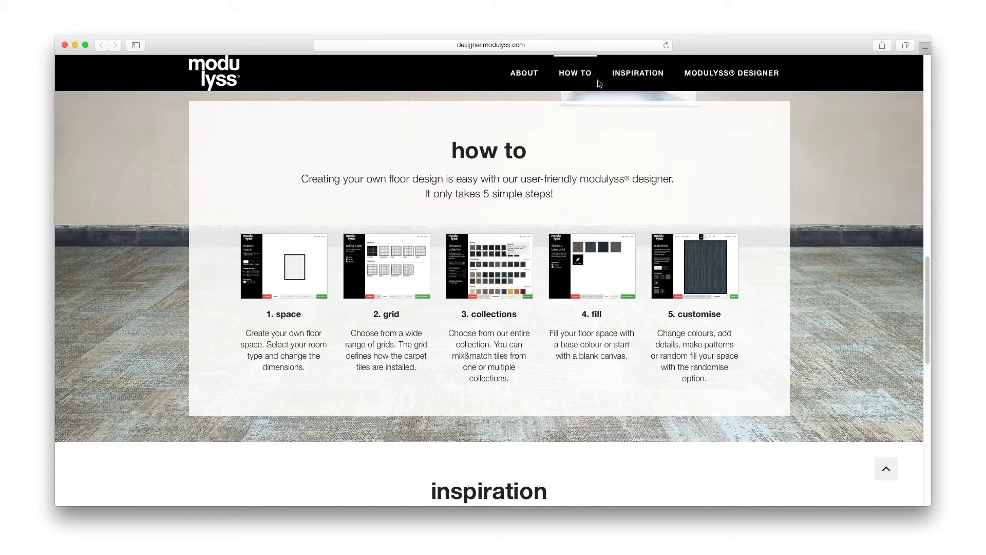
{"action": "left_click", "coordinate": [625, 80]}
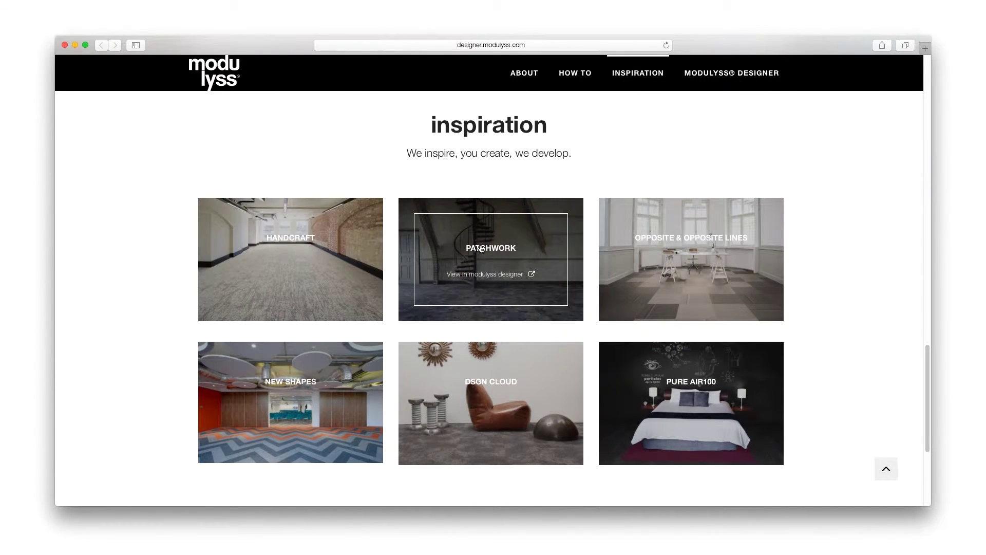
{"action": "left_click", "coordinate": [722, 77]}
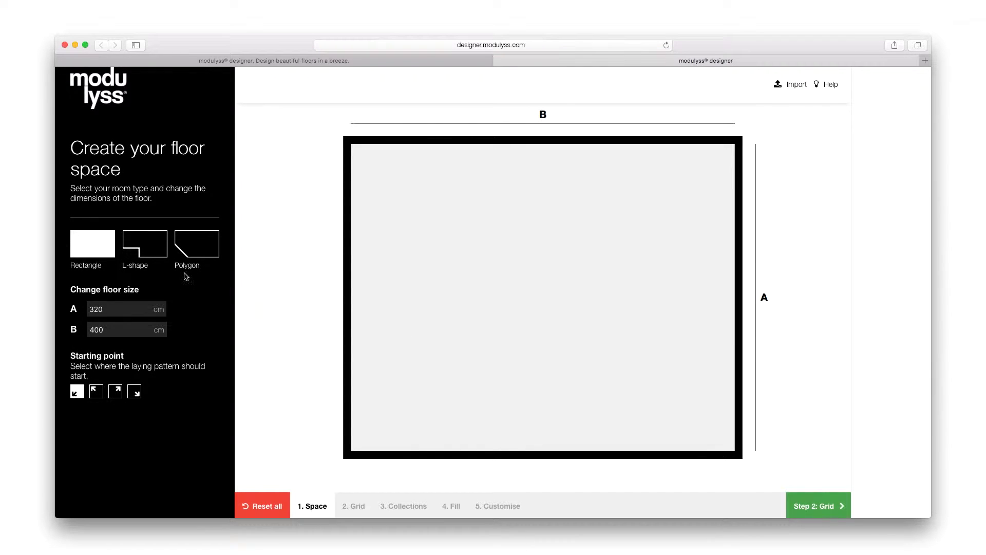
Try the L-shape and angled polygon room outlines, then return to a plain rectangle
{"action": "left_click", "coordinate": [158, 251]}
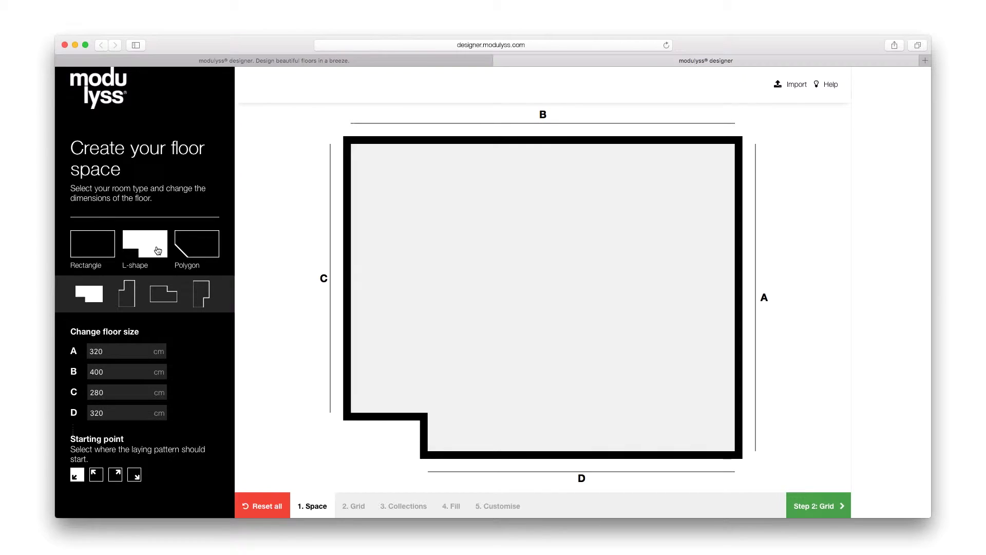
{"action": "left_click", "coordinate": [202, 248]}
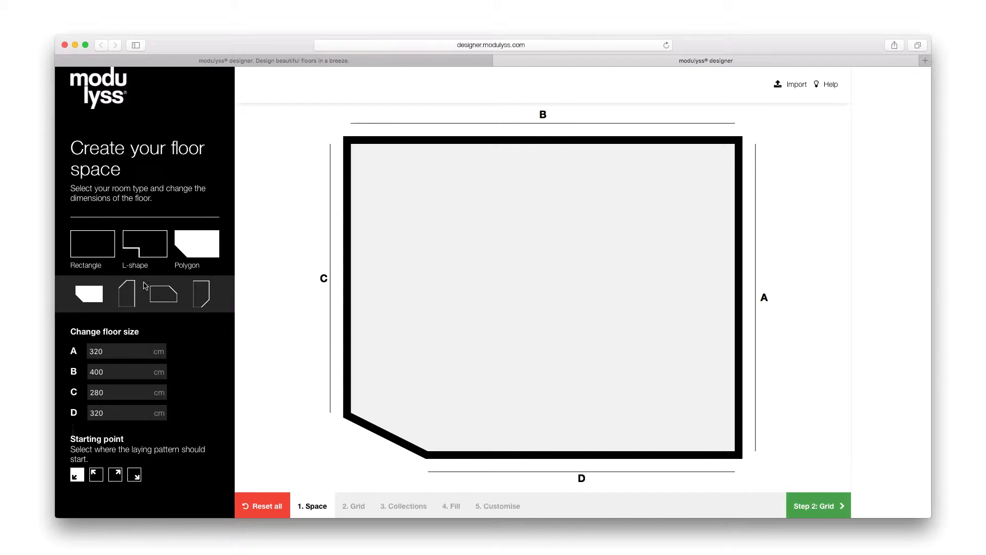
{"action": "left_click", "coordinate": [132, 296]}
{"action": "left_click", "coordinate": [157, 296]}
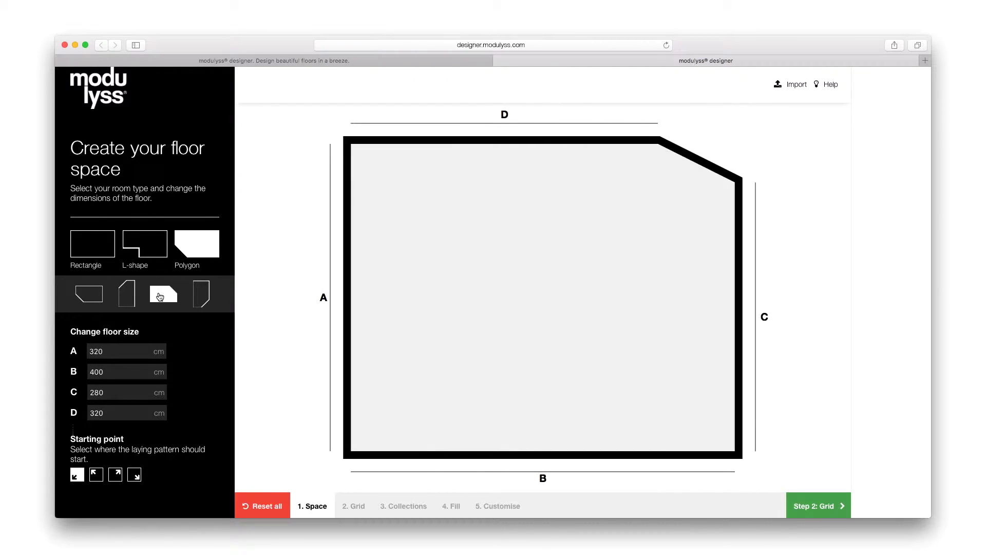
{"action": "left_click", "coordinate": [96, 258]}
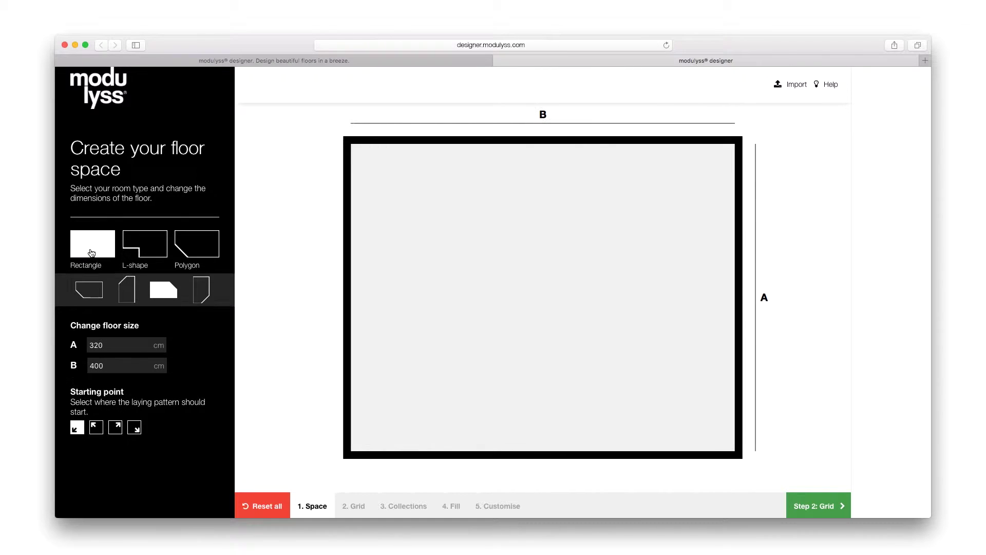
Make the rectangle 600 × 600 cm with laying starting from the top-left corner
{"action": "left_click", "coordinate": [119, 308]}
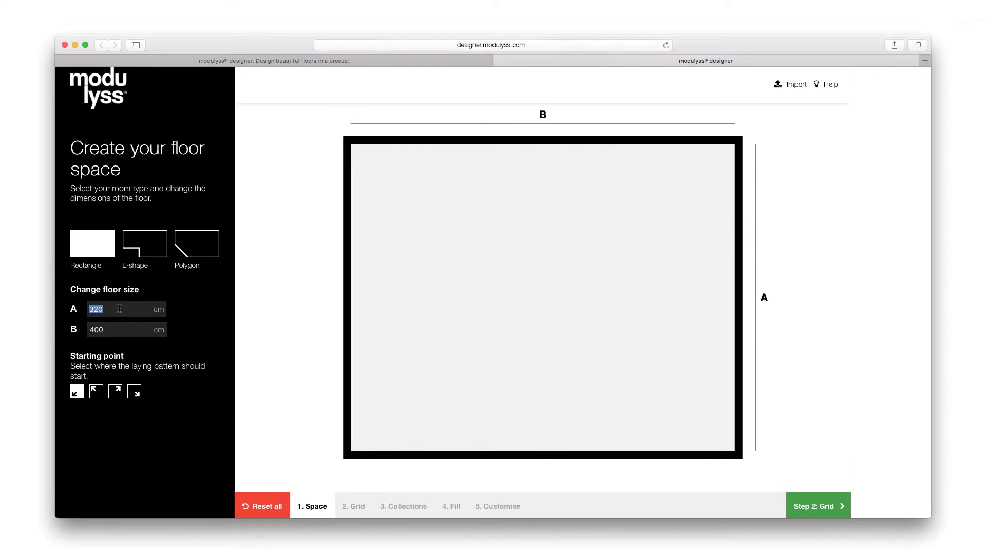
{"action": "type", "text": "600"}
{"action": "left_click", "coordinate": [120, 329]}
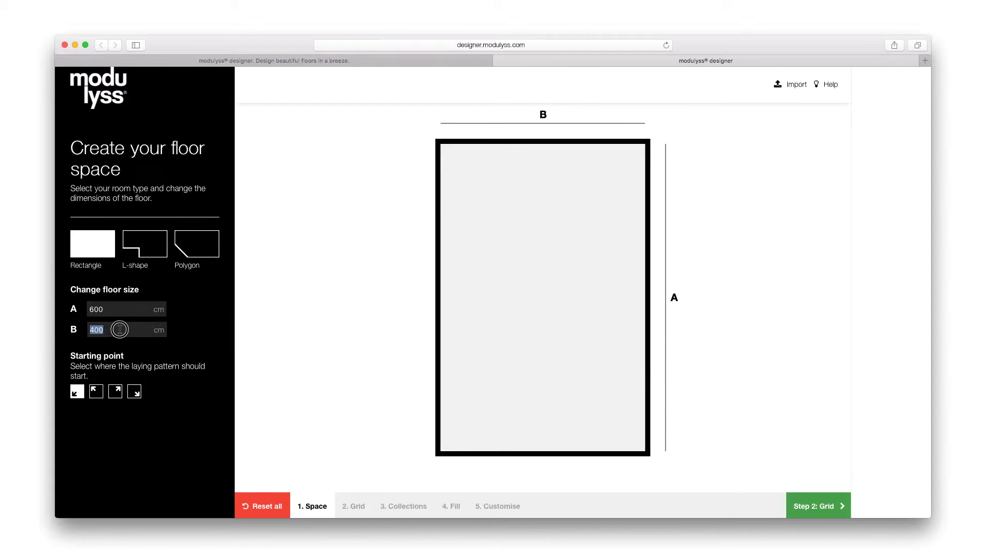
{"action": "type", "text": "600"}
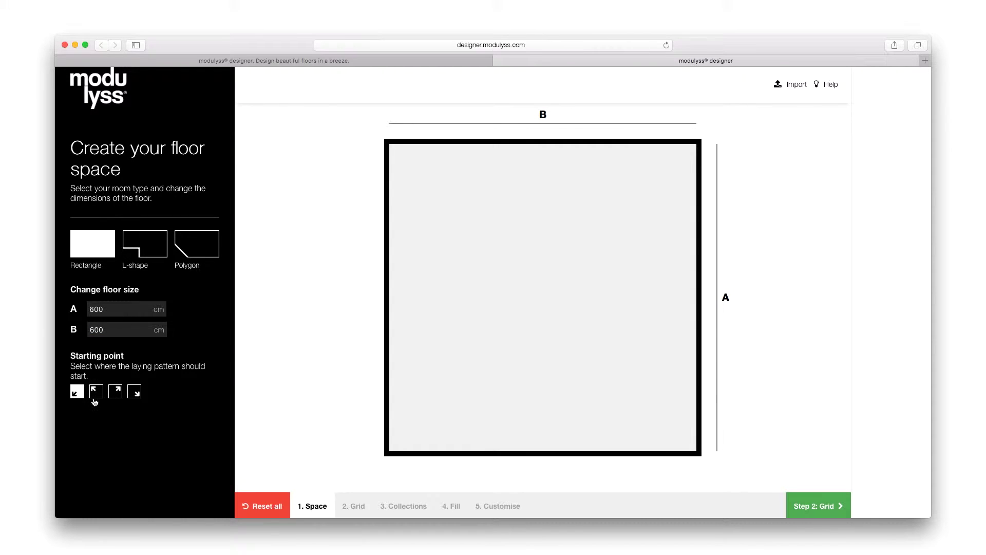
{"action": "left_click", "coordinate": [96, 396]}
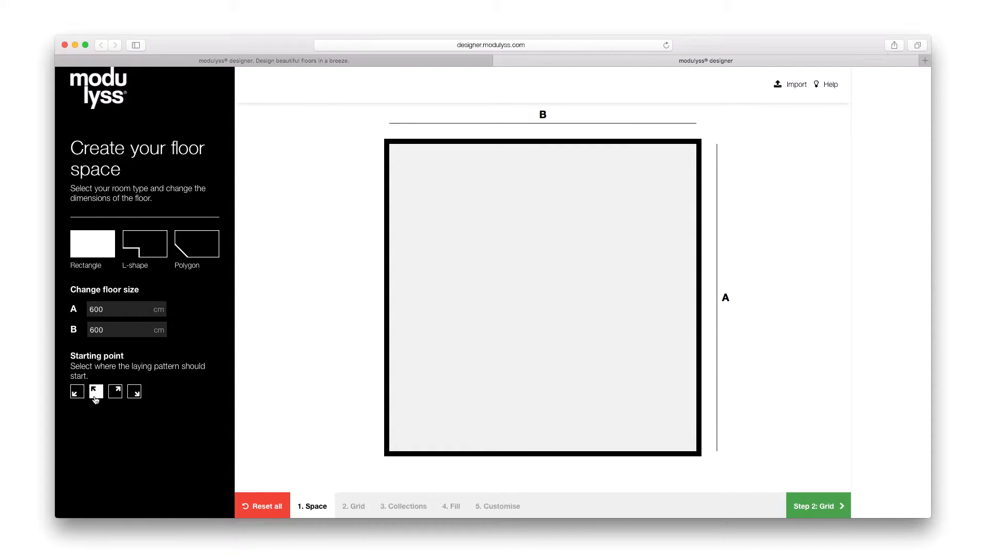
{"action": "left_click", "coordinate": [832, 506]}
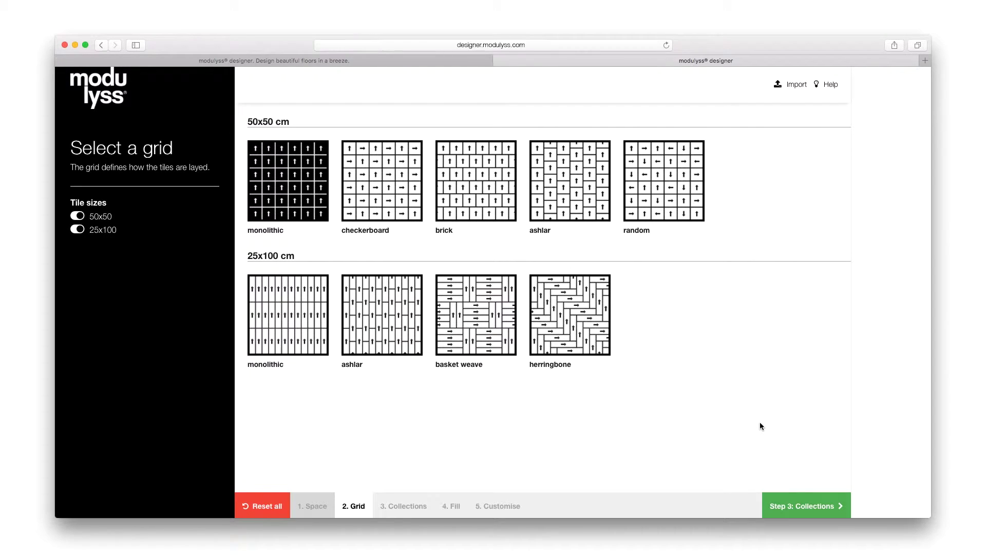
Leave the monolithic 50×50 cm grid selected and continue to Collections
{"action": "left_click", "coordinate": [804, 508]}
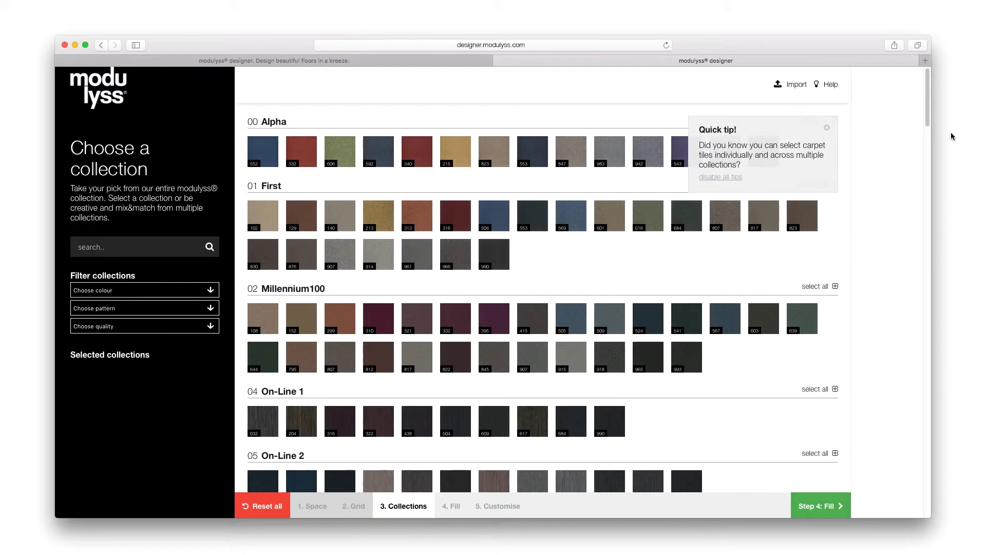
Search collections for 'moss' and add Moss 130 to the design
{"action": "left_click_drag", "start_coordinate": [929, 103], "coordinate": [928, 242]}
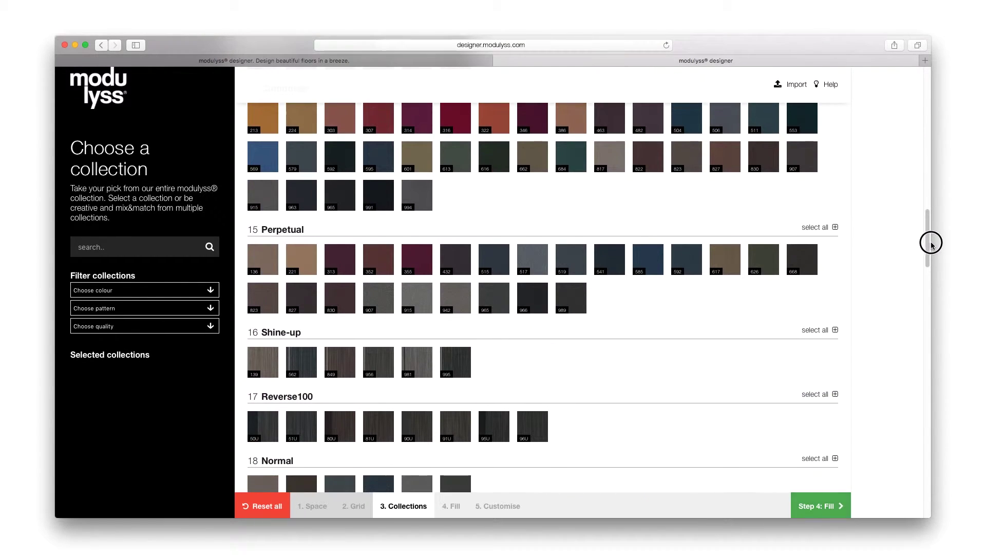
{"action": "left_click", "coordinate": [121, 246]}
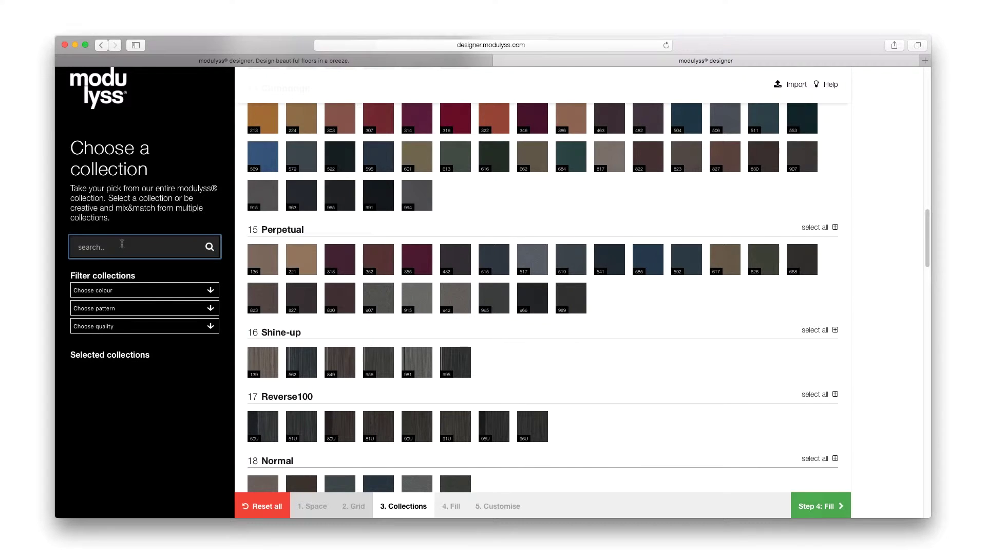
{"action": "type", "text": "moss"}
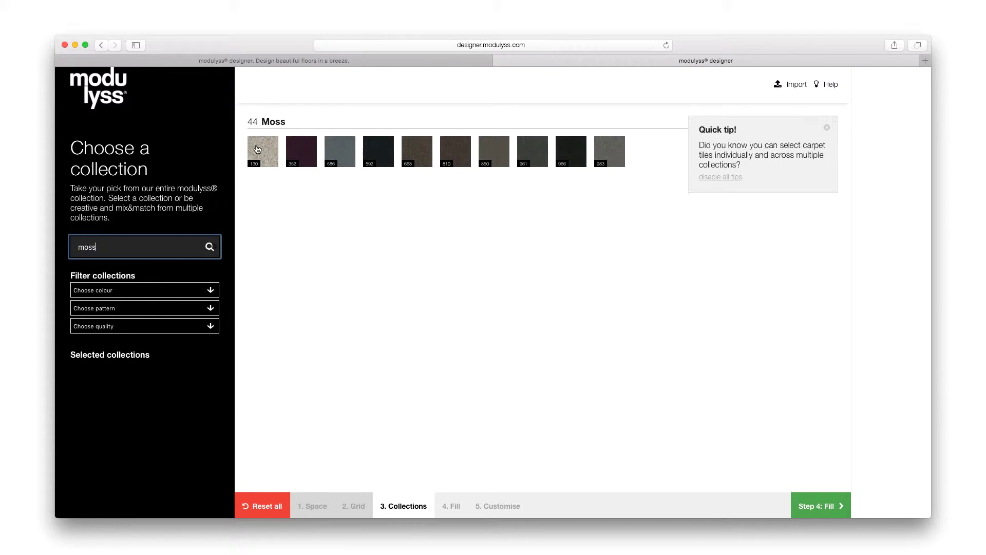
{"action": "left_click", "coordinate": [255, 145]}
Clear the search, filter collections to White, and add the Leaf collection
{"action": "left_click", "coordinate": [133, 248]}
{"action": "key", "text": "BackSpace"}
{"action": "key", "text": "BackSpace"}
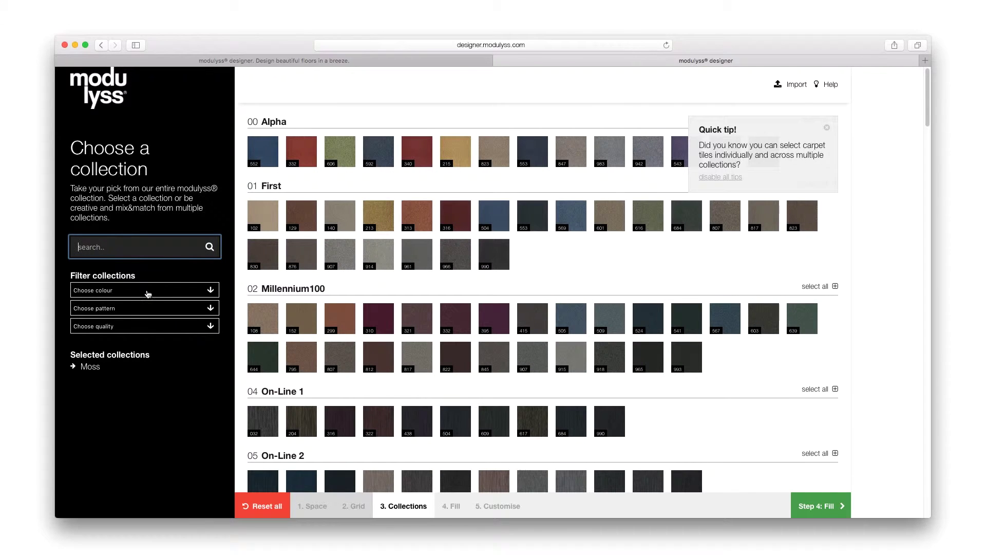
{"action": "left_click", "coordinate": [149, 295]}
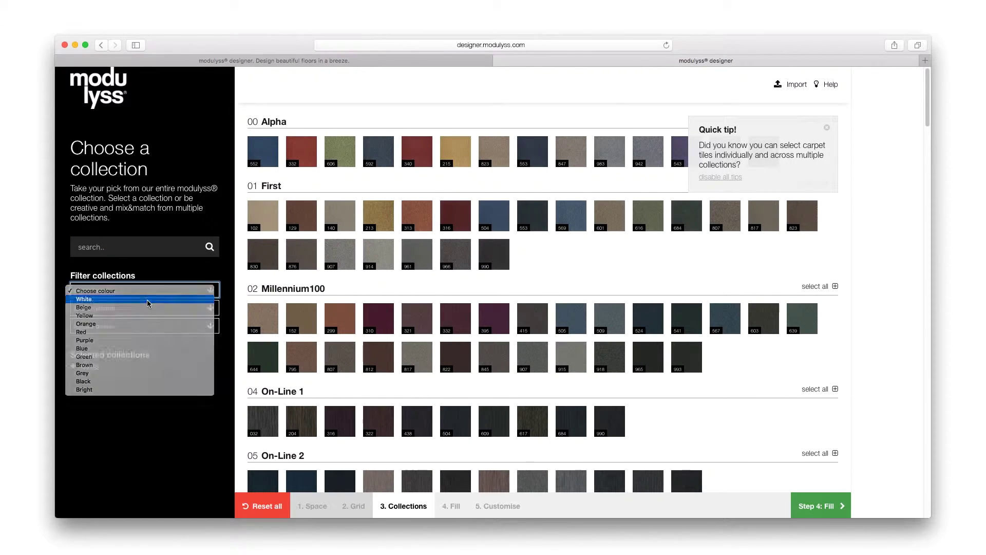
{"action": "left_click", "coordinate": [147, 300]}
{"action": "left_click_drag", "start_coordinate": [929, 114], "coordinate": [933, 327]}
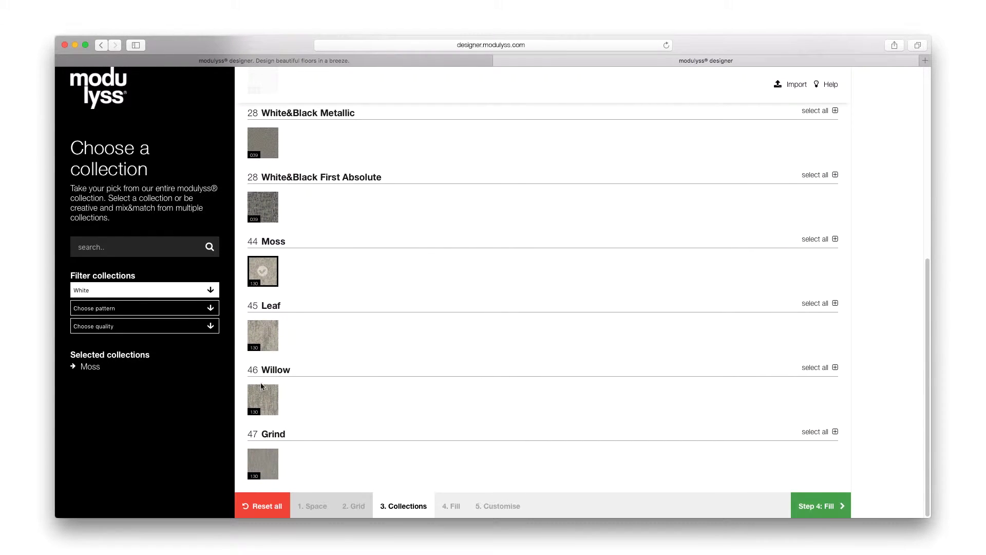
{"action": "left_click", "coordinate": [256, 336]}
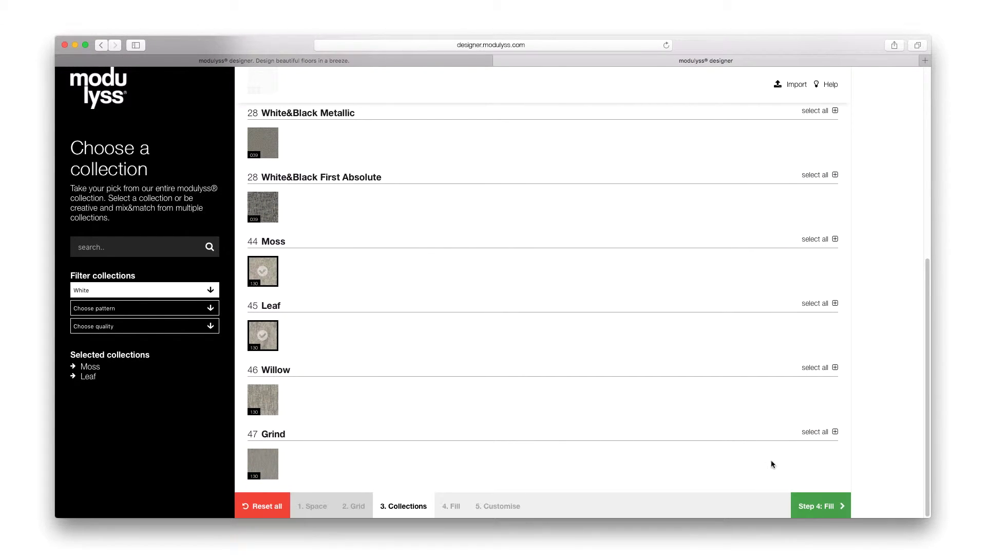
{"action": "left_click", "coordinate": [815, 506]}
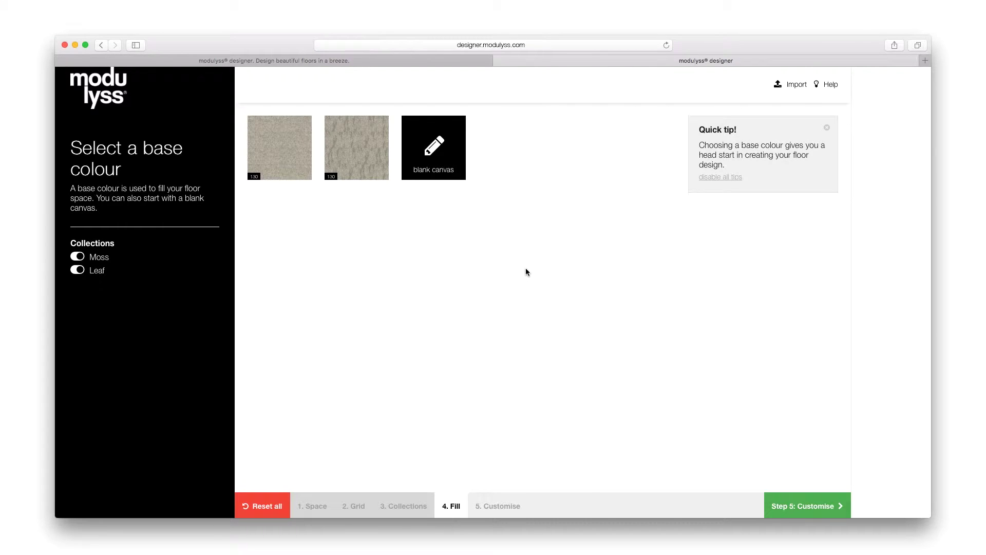
Pick Moss rather than a blank canvas as the base colour filling the floor
{"action": "left_click", "coordinate": [436, 146]}
{"action": "left_click", "coordinate": [287, 145]}
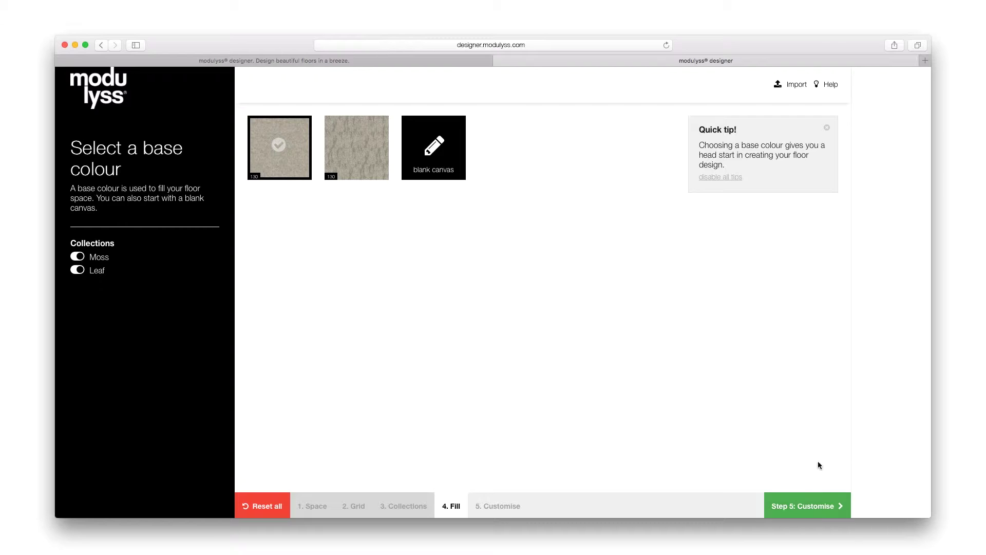
{"action": "left_click", "coordinate": [814, 504]}
Paint a few test Leaf tiles near the upper left and along the top row
{"action": "left_click", "coordinate": [84, 342]}
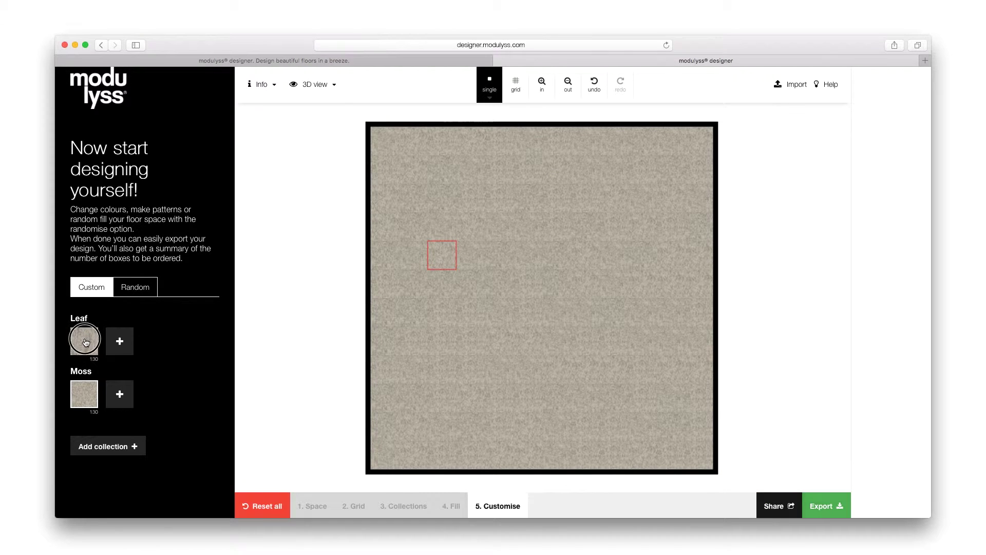
{"action": "left_click", "coordinate": [442, 255]}
{"action": "left_click", "coordinate": [96, 340]}
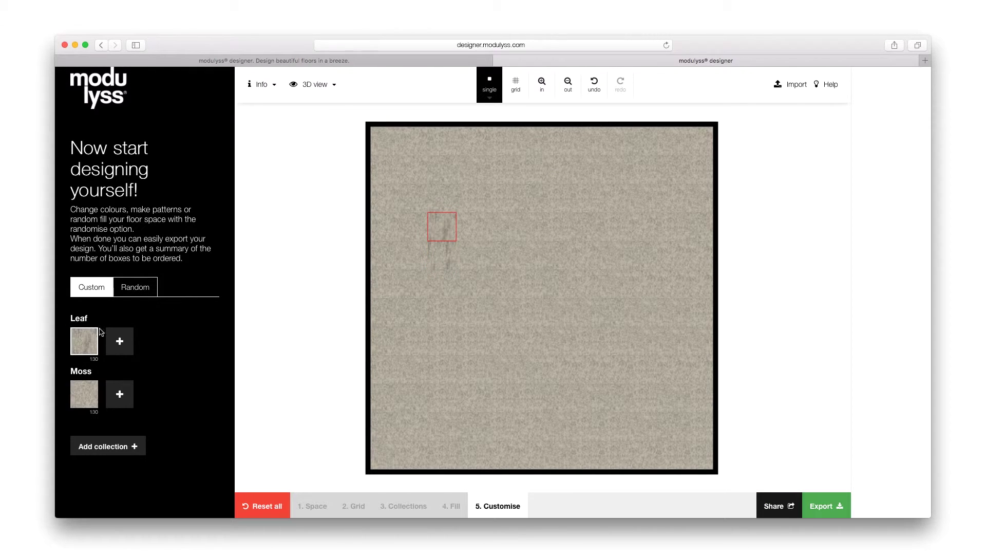
{"action": "left_click", "coordinate": [82, 343]}
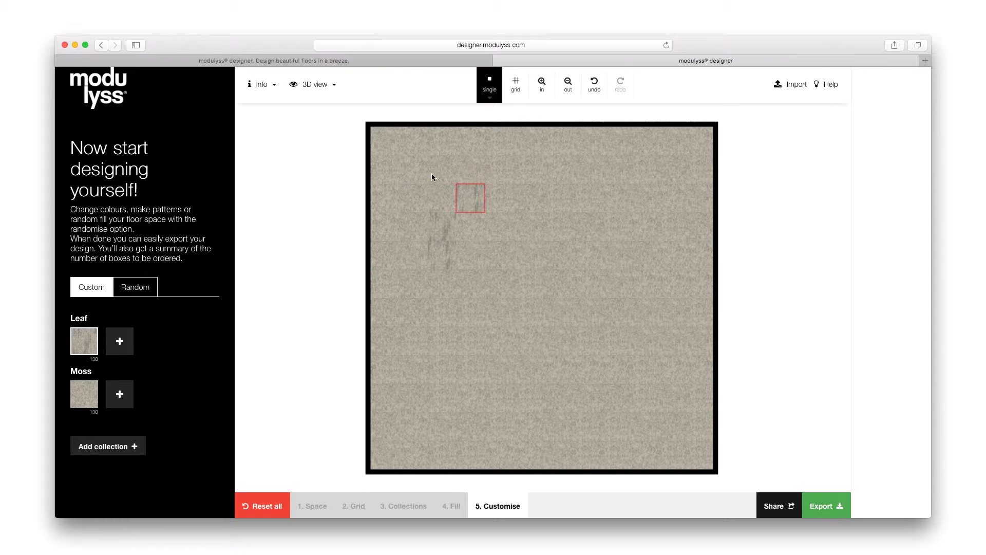
{"action": "left_click", "coordinate": [462, 172]}
{"action": "left_click", "coordinate": [90, 347]}
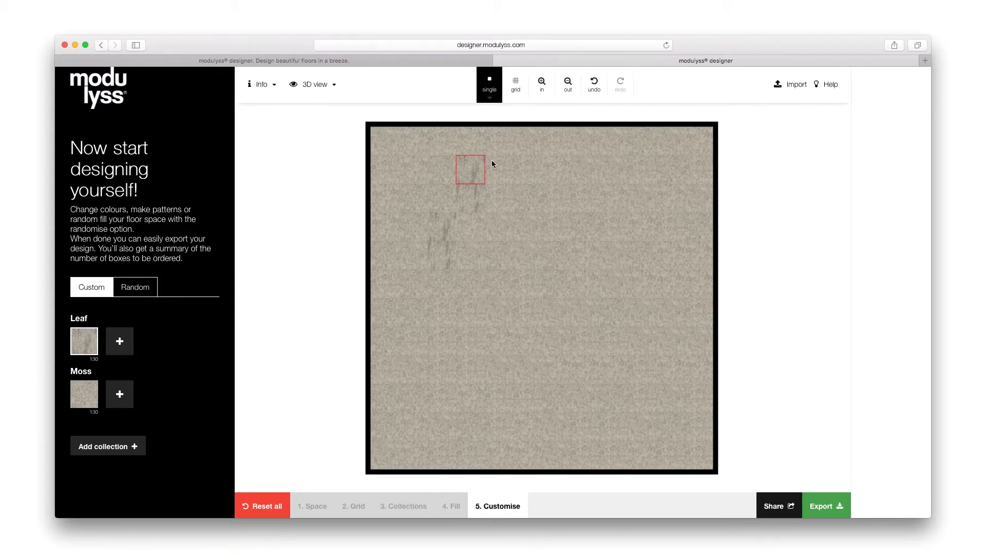
{"action": "left_click", "coordinate": [501, 145]}
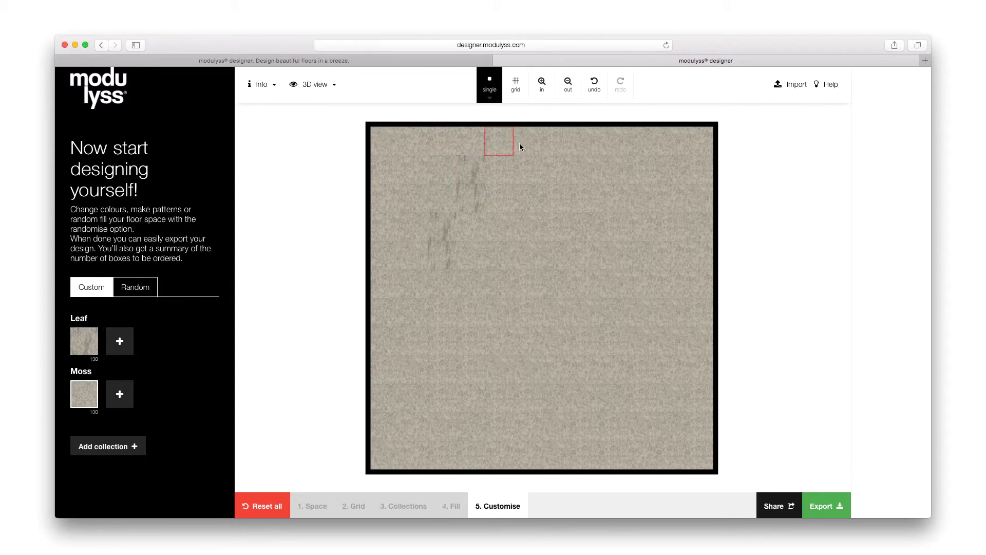
{"action": "left_click", "coordinate": [557, 146]}
{"action": "left_click", "coordinate": [85, 349]}
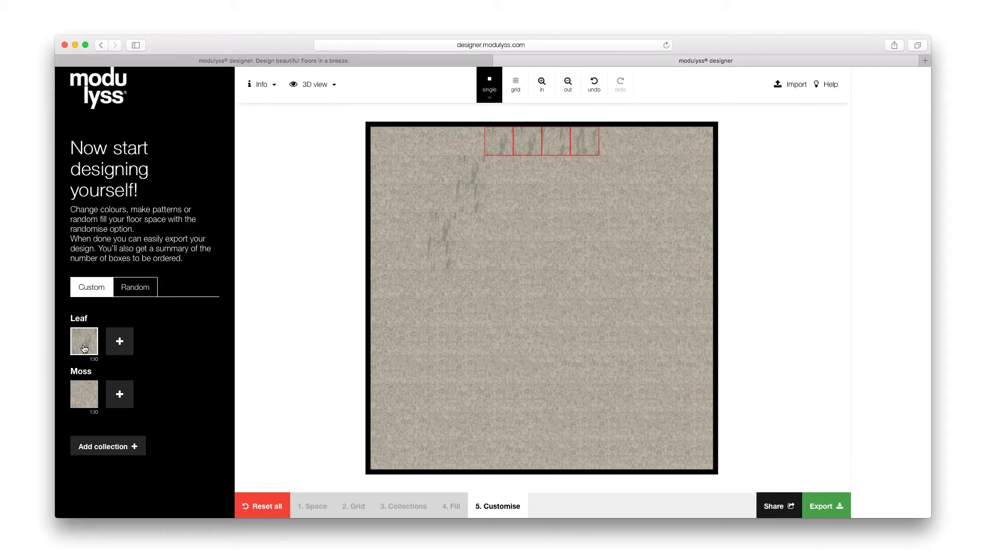
{"action": "left_click", "coordinate": [446, 290]}
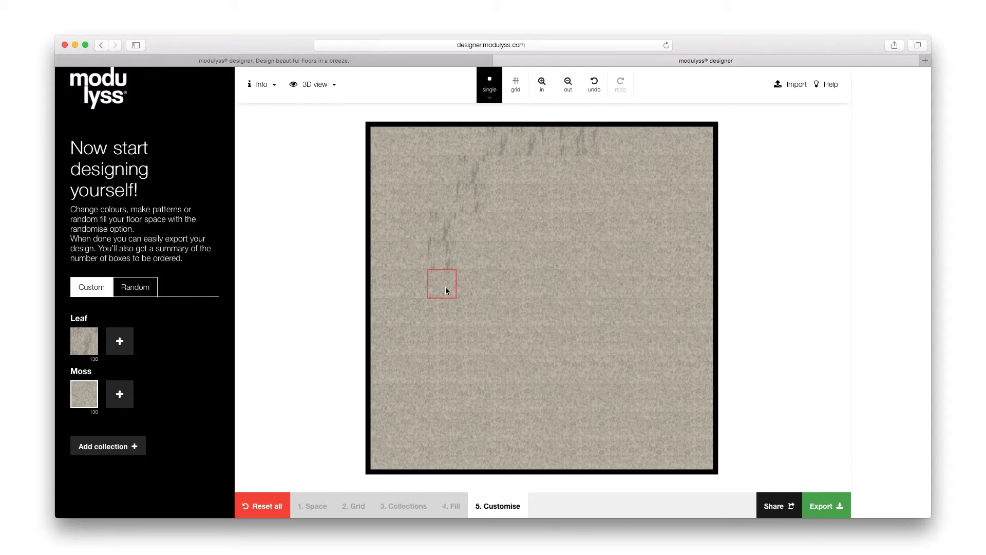
Add the Willow 130 collection and paint a couple of top-row tiles with it
{"action": "left_click", "coordinate": [94, 454]}
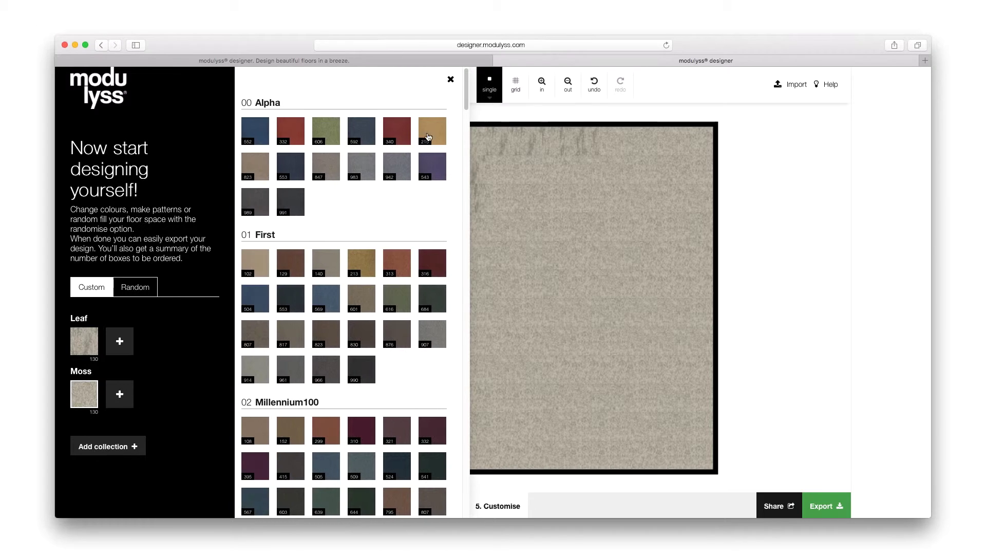
{"action": "left_click_drag", "start_coordinate": [468, 94], "coordinate": [442, 506]}
{"action": "left_click", "coordinate": [260, 387]}
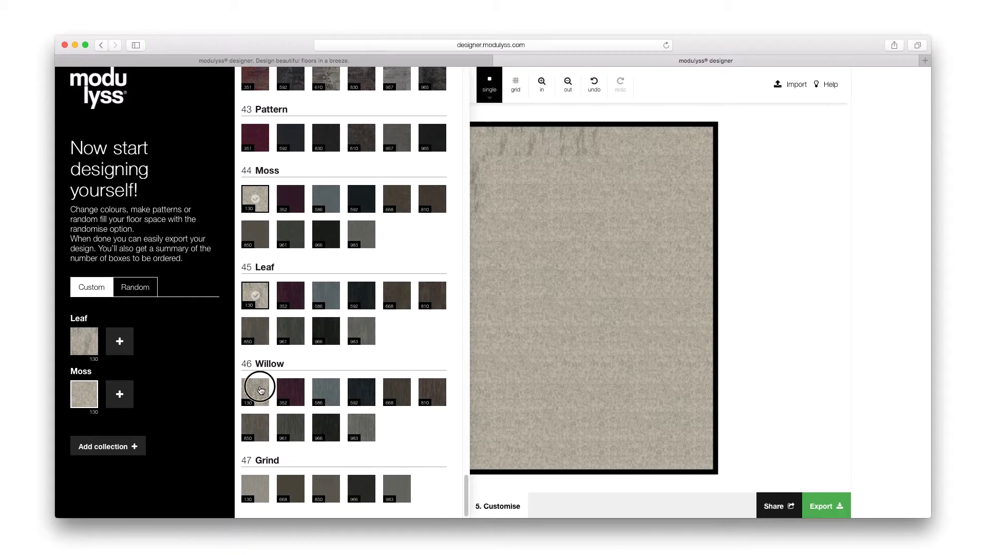
{"action": "left_click", "coordinate": [822, 284]}
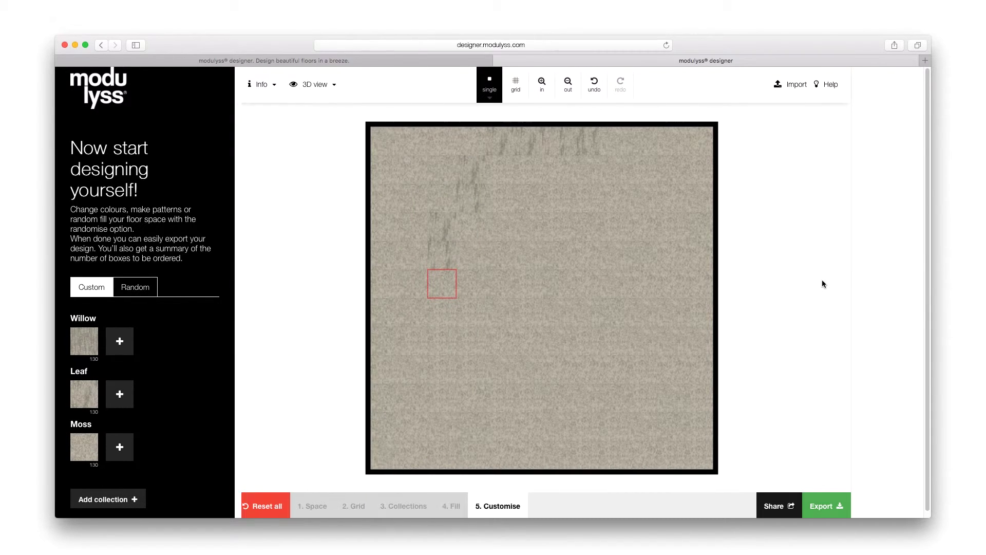
{"action": "left_click", "coordinate": [525, 149]}
{"action": "left_click", "coordinate": [89, 343]}
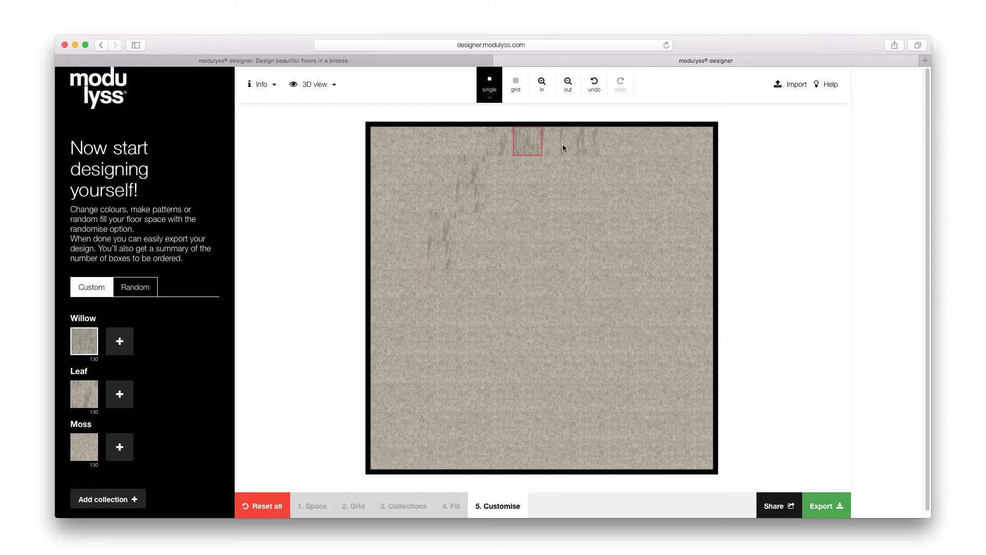
{"action": "left_click", "coordinate": [560, 146]}
{"action": "left_click", "coordinate": [83, 336]}
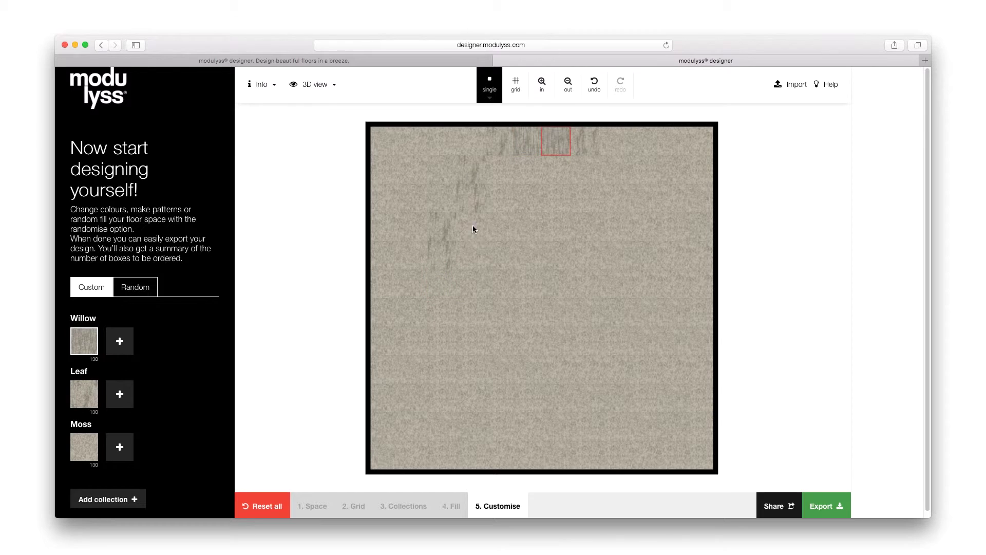
Paint two Willow columns and a Willow row using column and row modes
{"action": "left_click", "coordinate": [490, 91]}
{"action": "left_click", "coordinate": [491, 125]}
{"action": "left_click", "coordinate": [78, 338]}
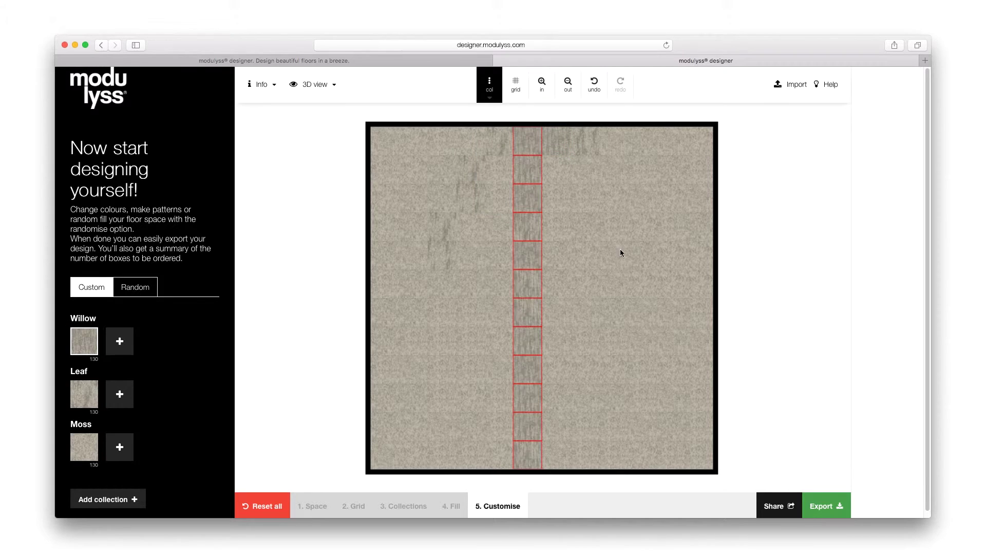
{"action": "left_click", "coordinate": [79, 349]}
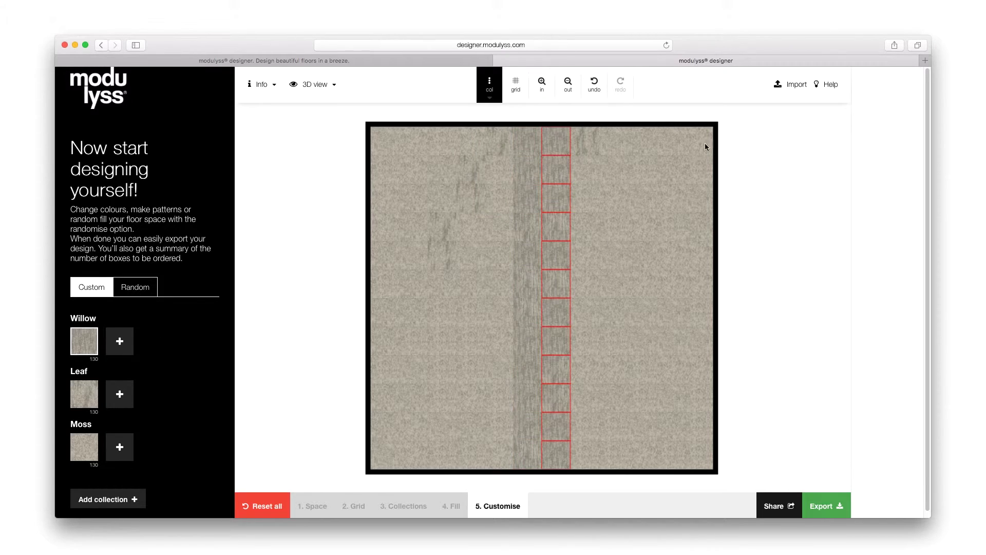
{"action": "left_click", "coordinate": [484, 105]}
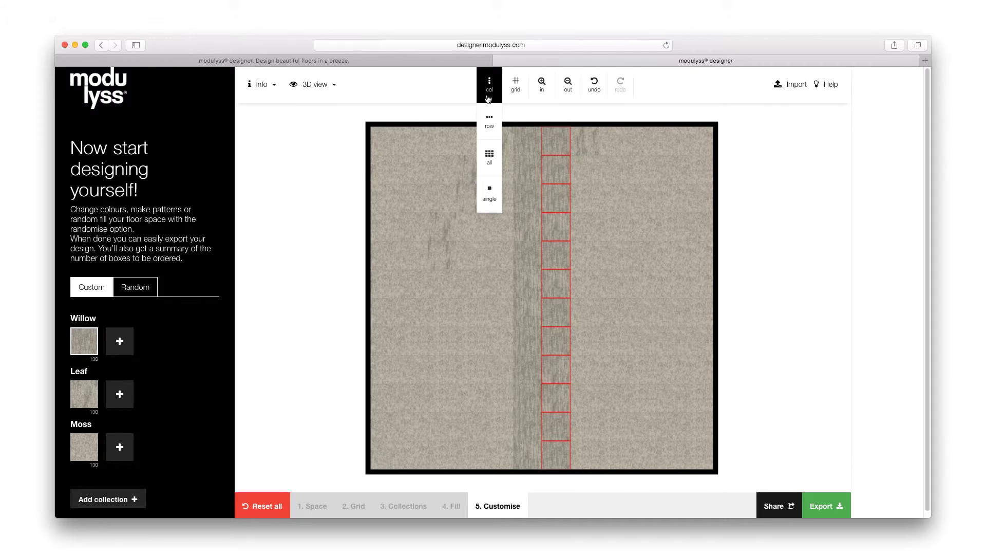
{"action": "left_click", "coordinate": [489, 126]}
{"action": "left_click", "coordinate": [415, 294]}
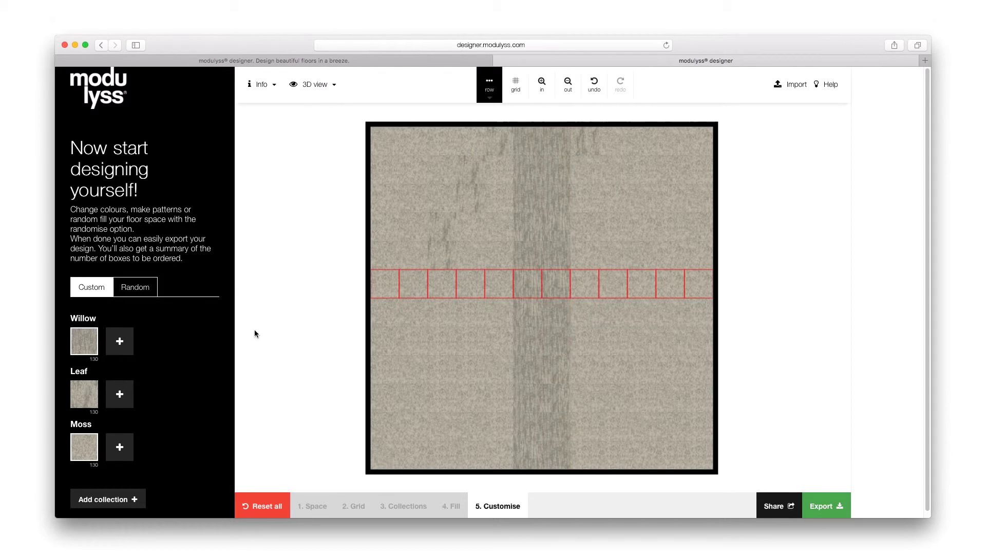
{"action": "left_click", "coordinate": [90, 340]}
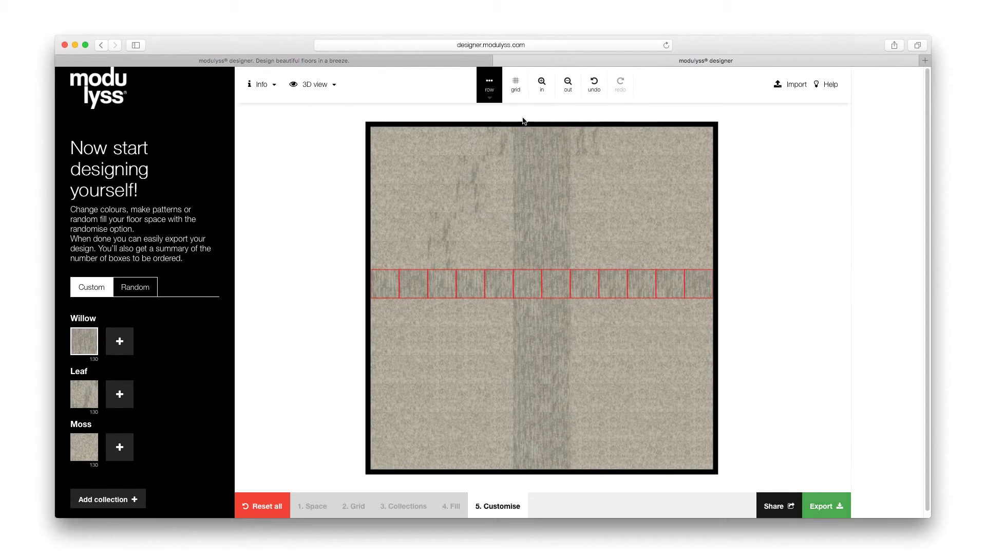
Refill every tile with Moss using all-tiles mode, then return to single-tile mode
{"action": "left_click", "coordinate": [489, 93]}
{"action": "left_click", "coordinate": [490, 123]}
{"action": "left_click", "coordinate": [91, 453]}
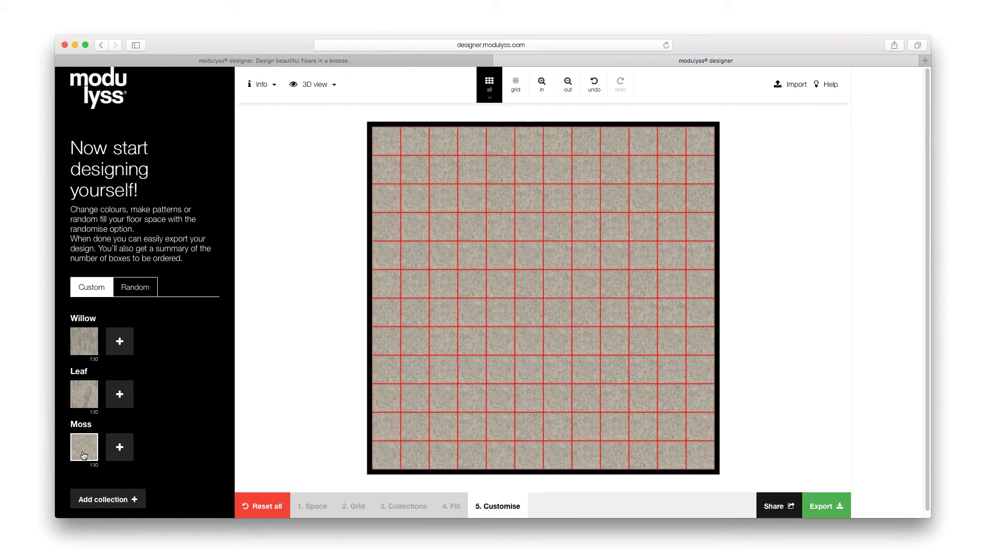
{"action": "left_click", "coordinate": [483, 94]}
{"action": "left_click", "coordinate": [482, 196]}
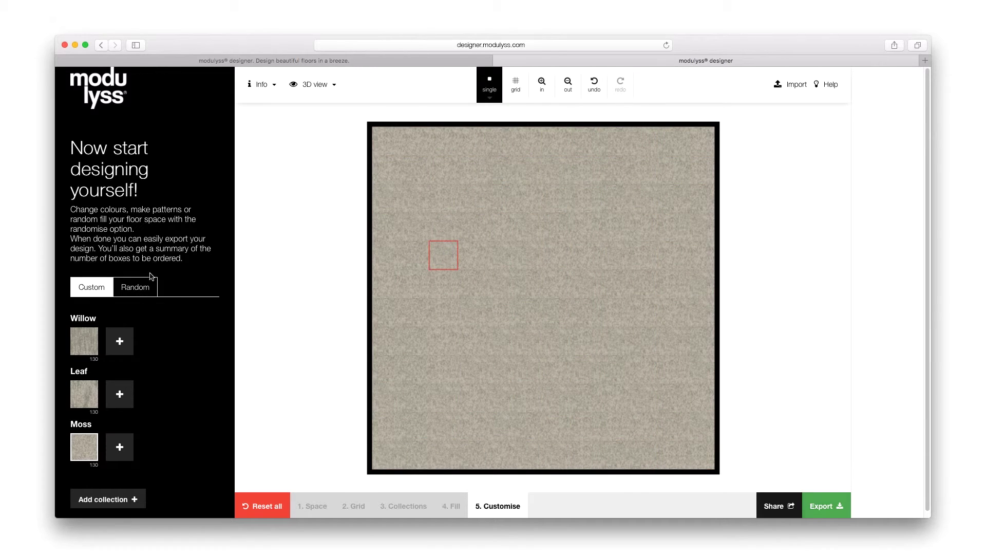
{"action": "left_click", "coordinate": [147, 289]}
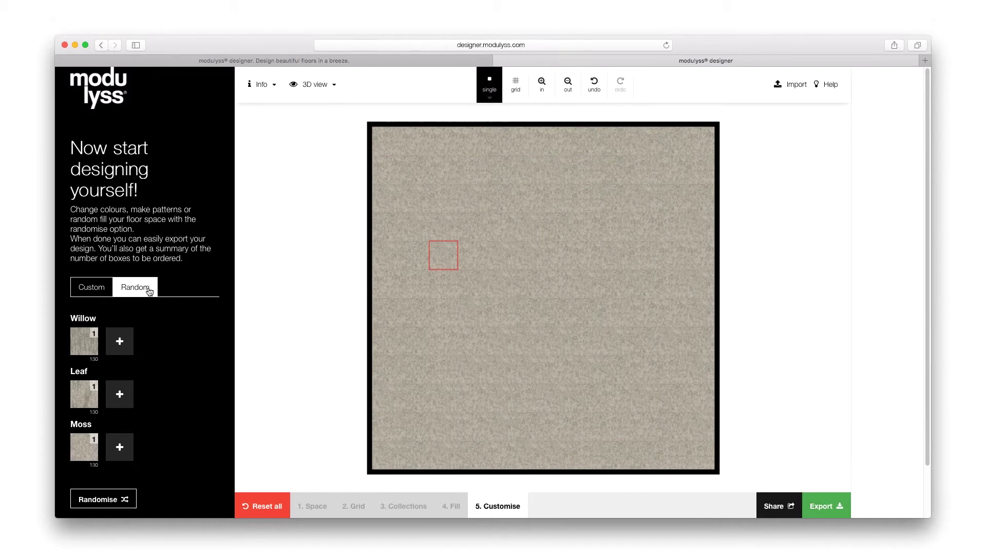
Set the random mix shares to 4 Willow and 10 Moss
{"action": "left_click", "coordinate": [94, 337]}
{"action": "left_click", "coordinate": [94, 368]}
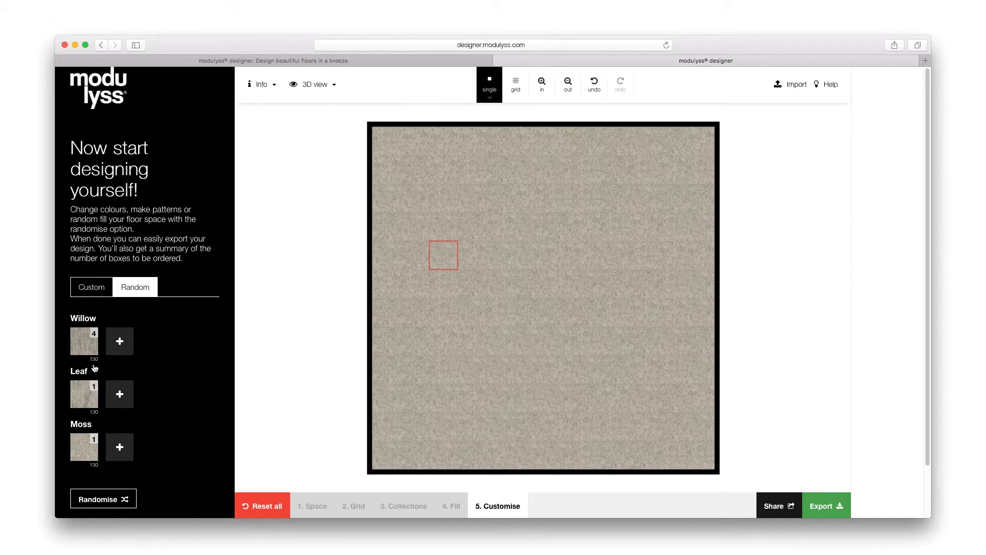
{"action": "left_click", "coordinate": [96, 440]}
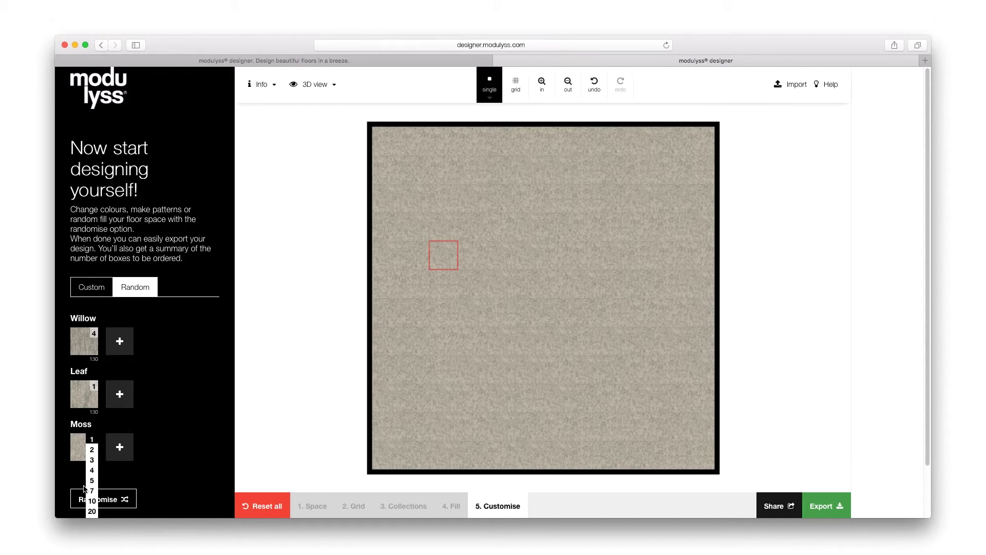
{"action": "left_click", "coordinate": [92, 501]}
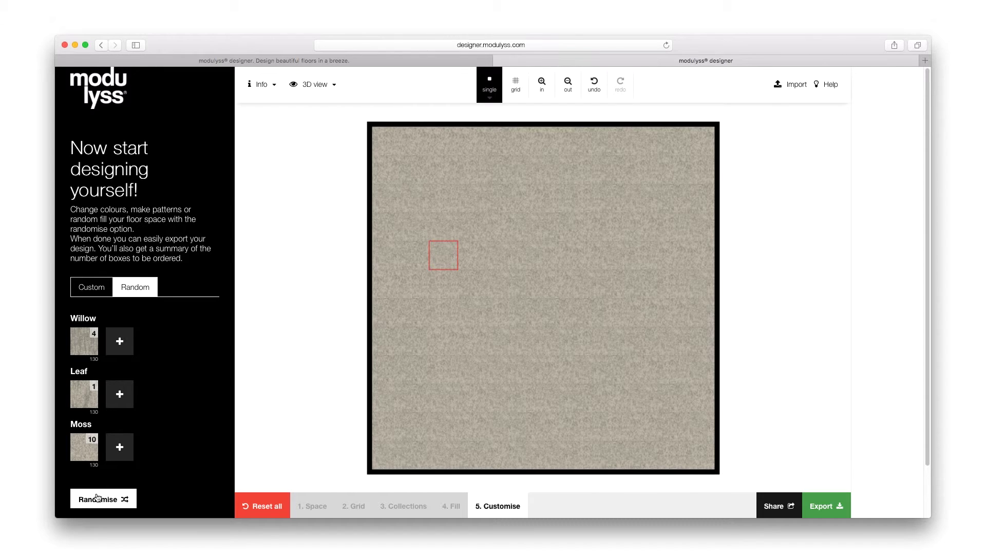
Randomise the tile layout several times, then go back to custom tile placement
{"action": "left_click", "coordinate": [97, 497]}
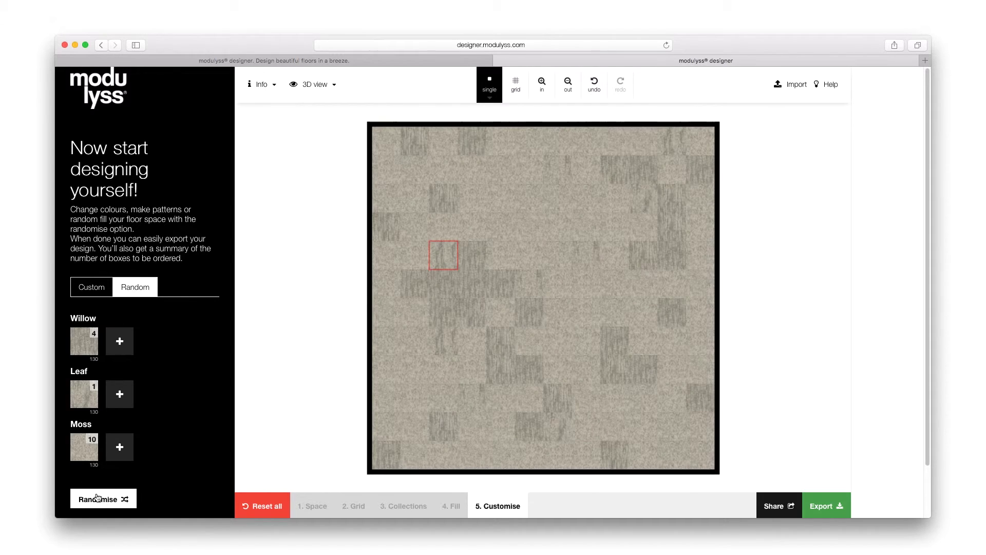
{"action": "left_click", "coordinate": [98, 499]}
{"action": "left_click", "coordinate": [99, 501]}
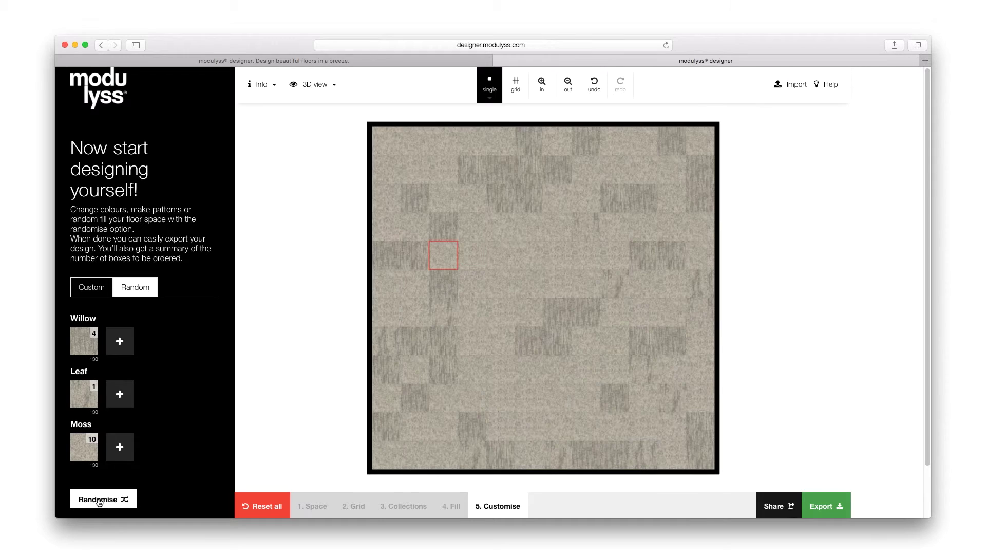
{"action": "left_click", "coordinate": [99, 501]}
{"action": "left_click", "coordinate": [99, 501]}
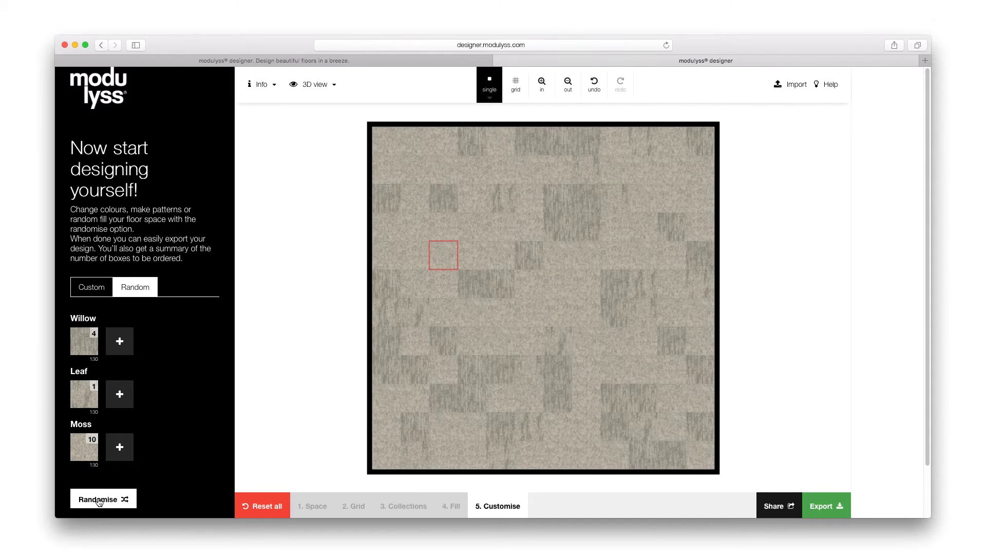
{"action": "left_click", "coordinate": [100, 501]}
{"action": "left_click", "coordinate": [99, 501]}
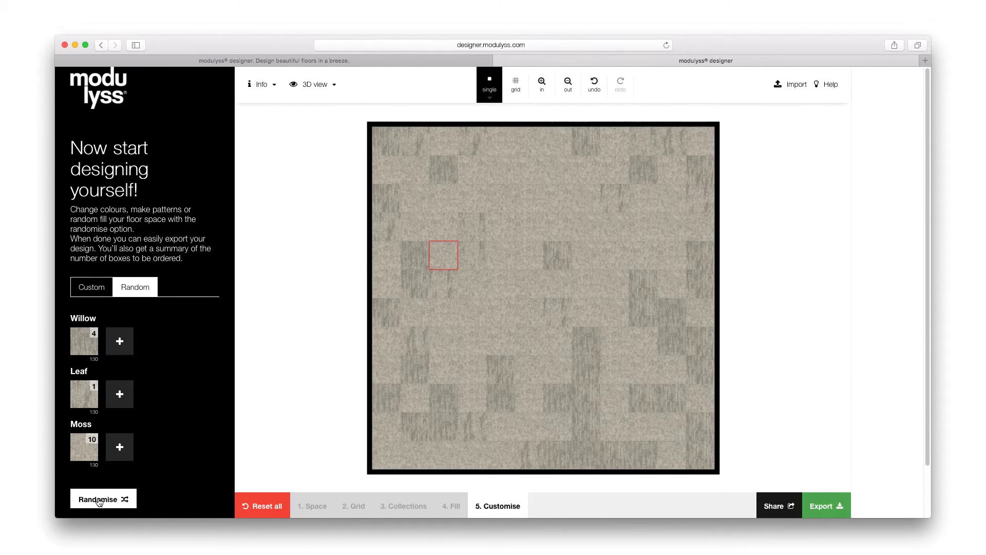
{"action": "left_click", "coordinate": [100, 294]}
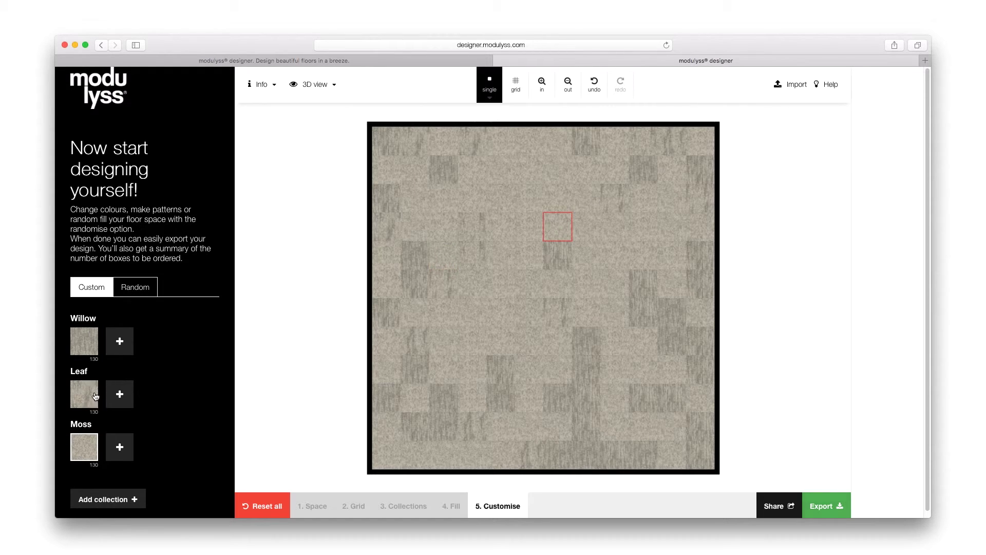
{"action": "left_click", "coordinate": [94, 395]}
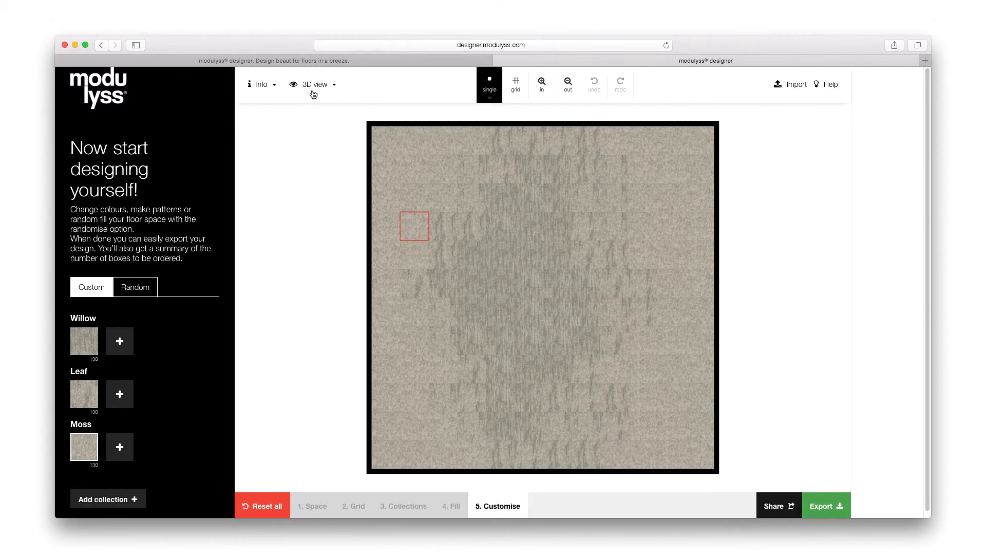
Preview the floor in the Reception 3D scene
{"action": "left_click", "coordinate": [316, 88]}
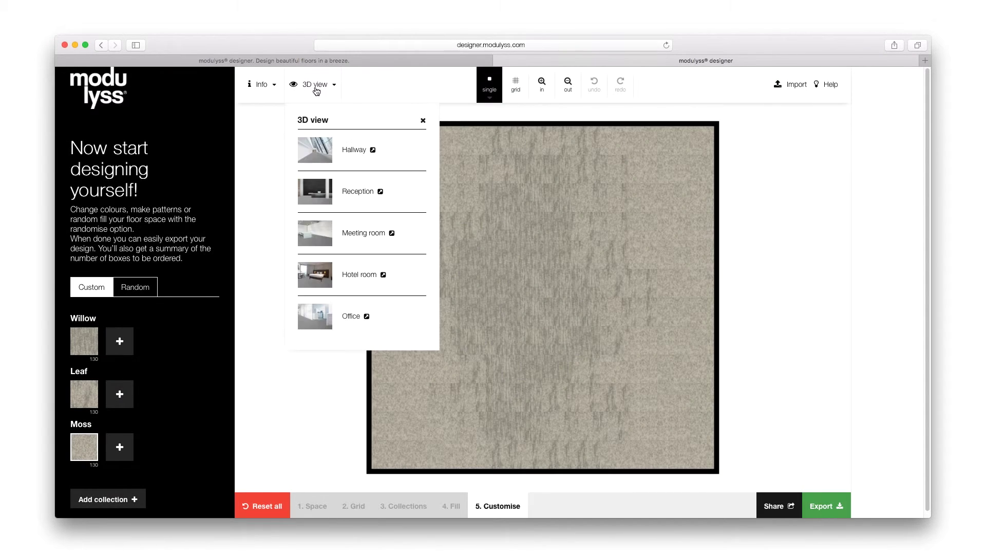
{"action": "left_click", "coordinate": [370, 185]}
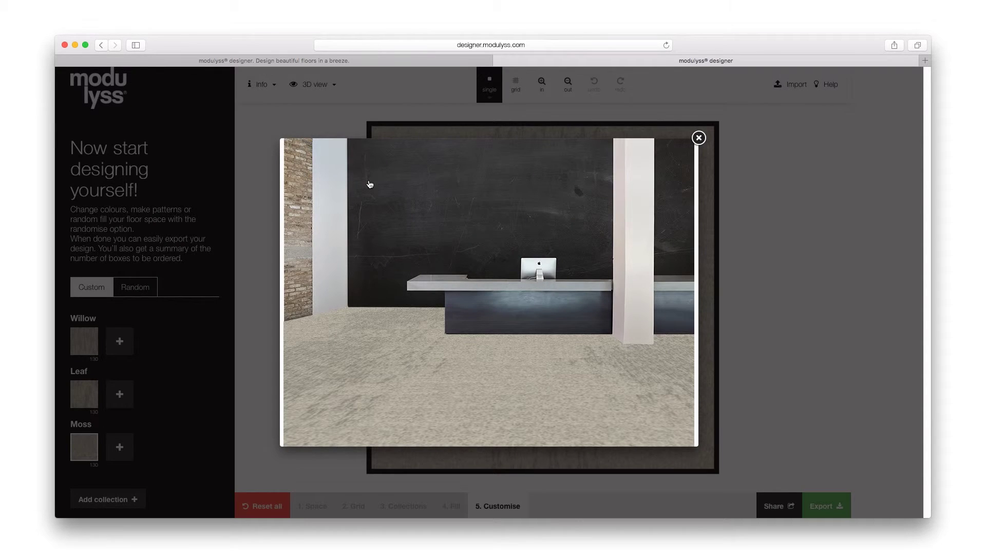
{"action": "left_click", "coordinate": [699, 138]}
Check the tile and box counts in Info, then export the design as a download
{"action": "left_click", "coordinate": [273, 90]}
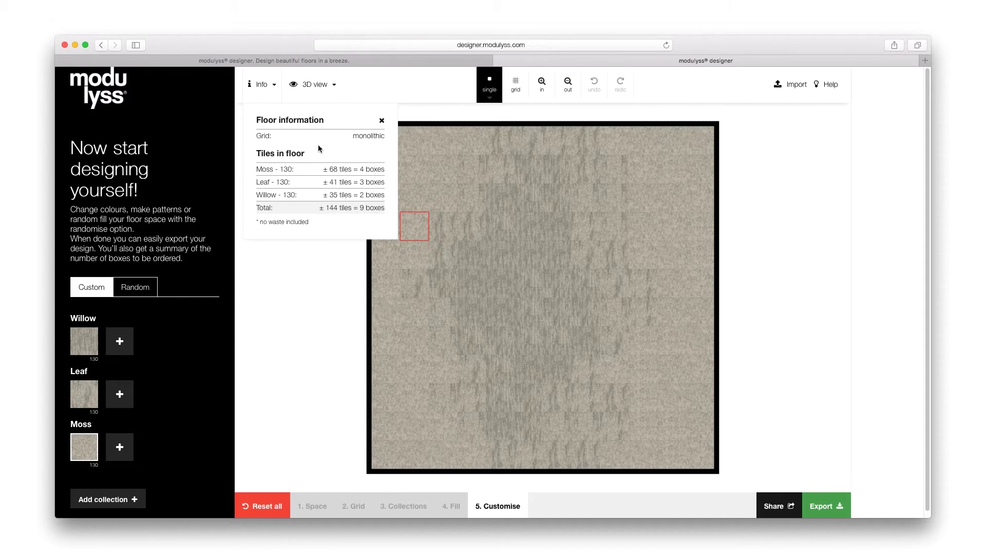
{"action": "left_click", "coordinate": [382, 122]}
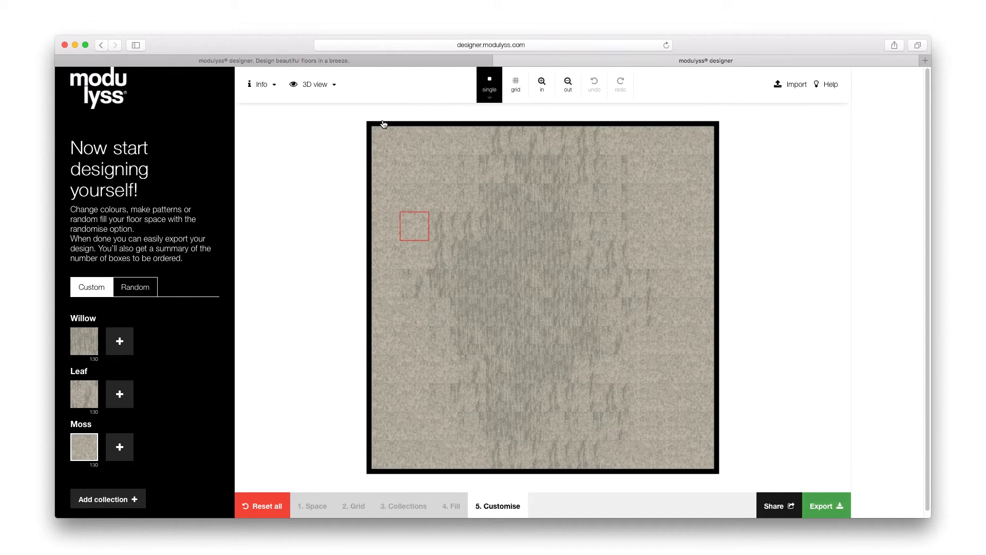
{"action": "left_click", "coordinate": [826, 507]}
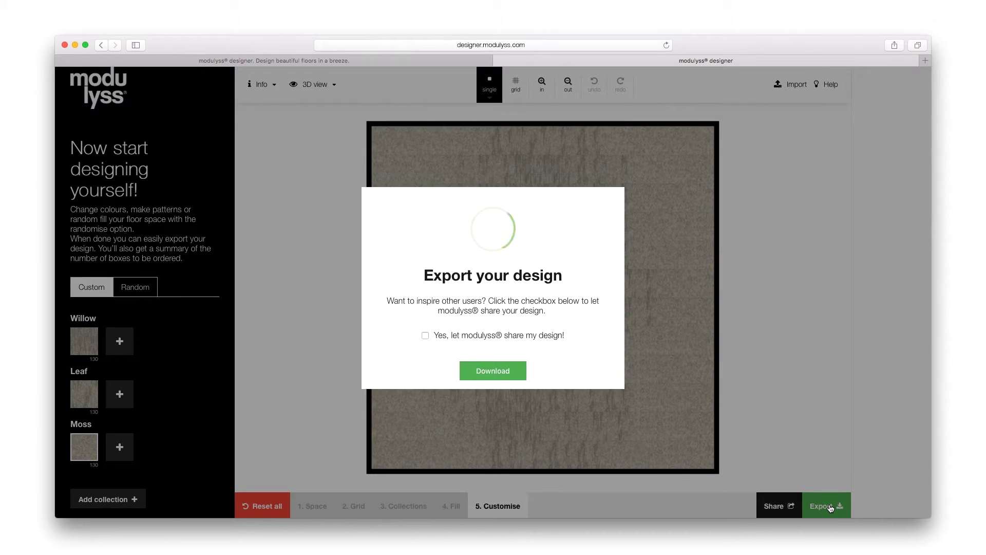
{"action": "left_click", "coordinate": [479, 369]}
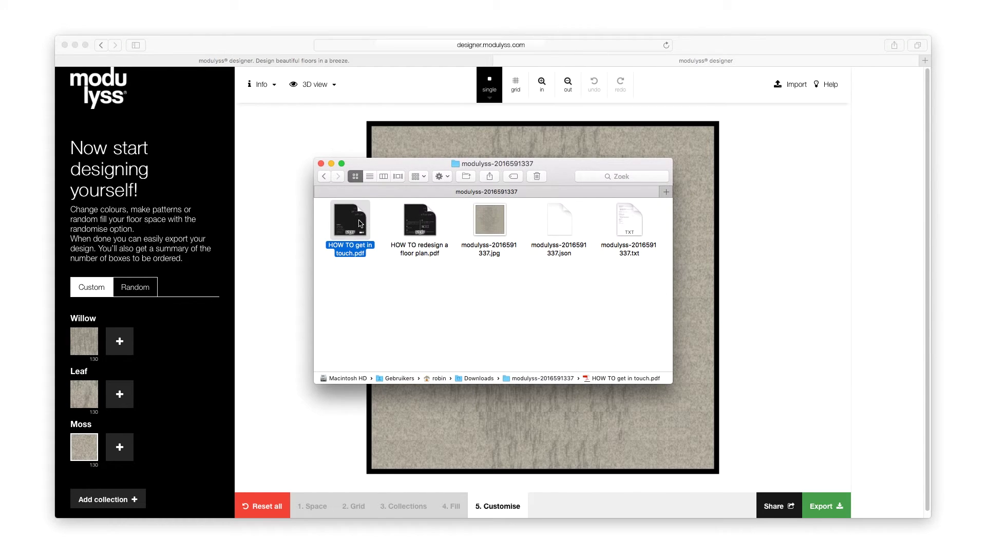
{"action": "key", "text": "space"}
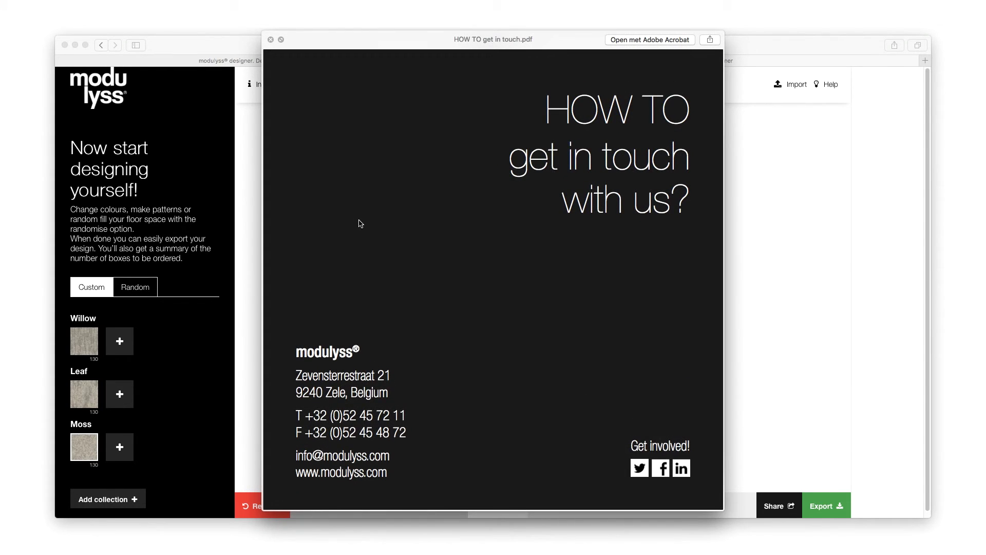
{"action": "key", "text": "Down"}
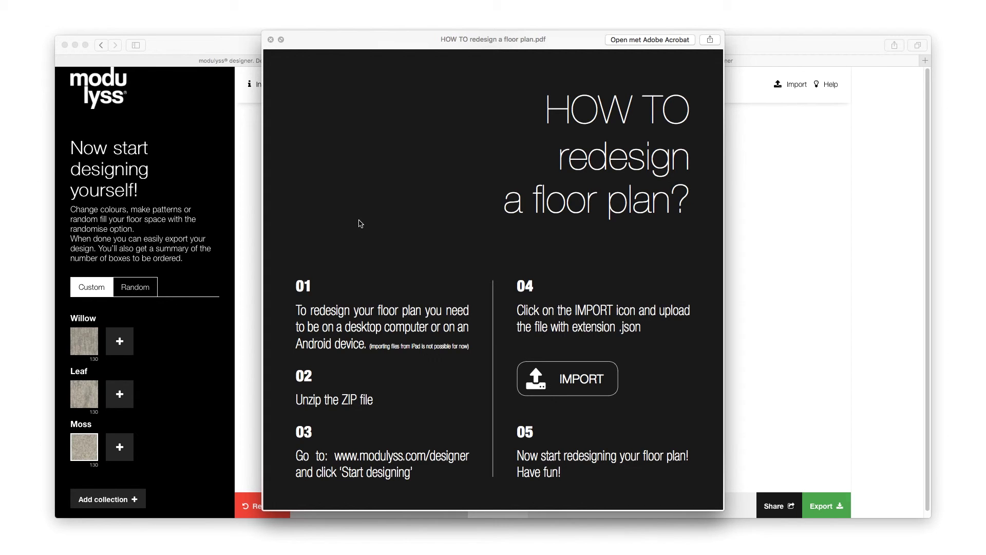
{"action": "key", "text": "Down"}
{"action": "key", "text": "Down"}
{"action": "key", "text": "Down"}
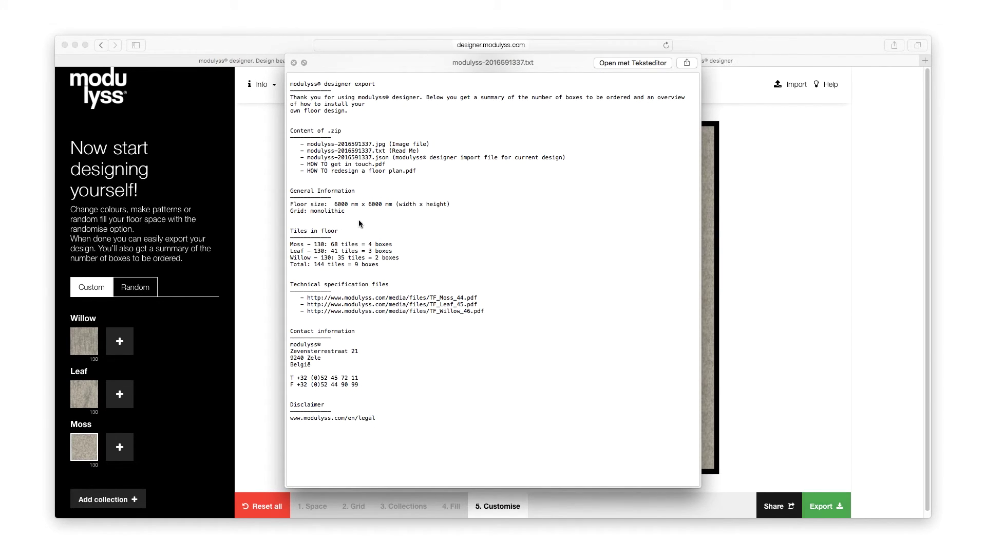
{"action": "left_click", "coordinate": [294, 63]}
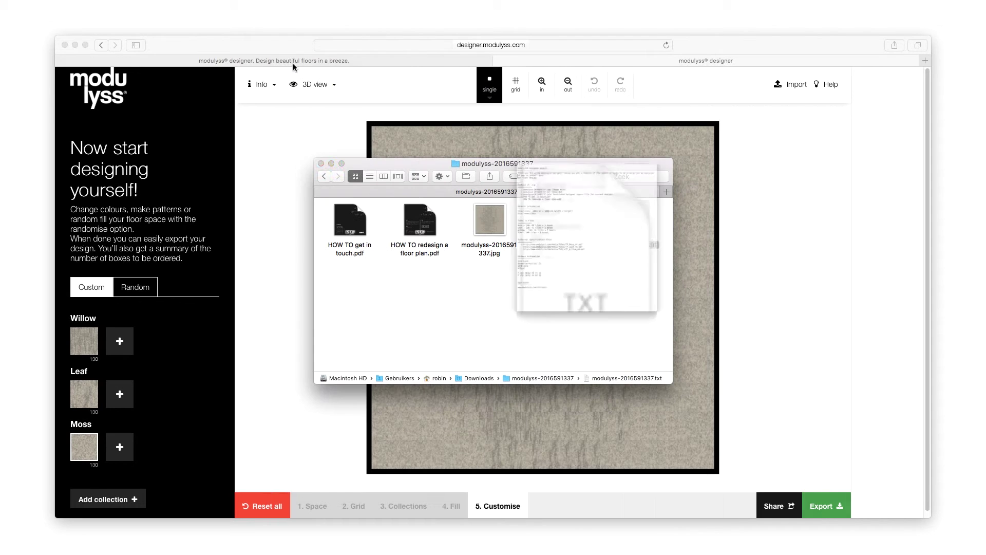
Tweet the design's share link, then return to the modulyss designer tab
{"action": "left_click", "coordinate": [265, 207]}
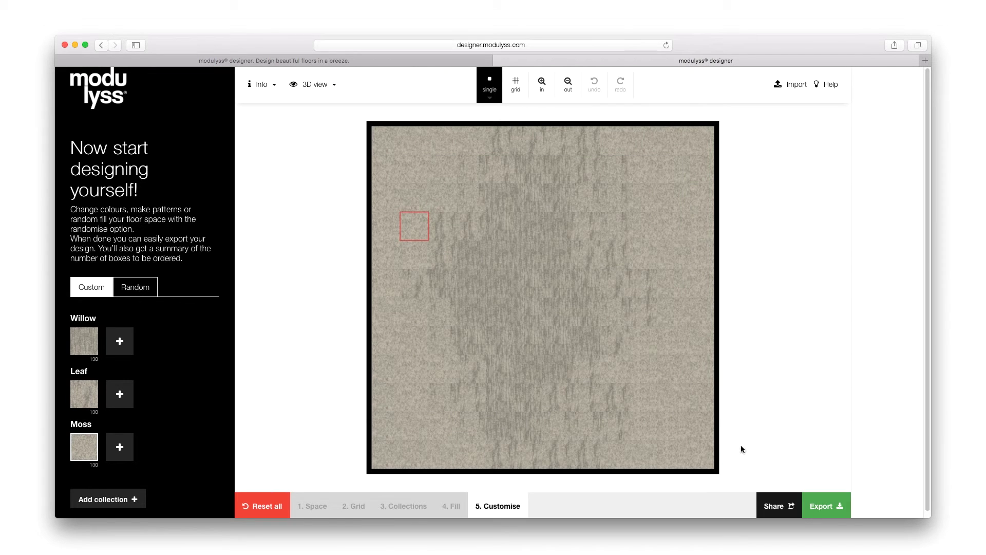
{"action": "left_click", "coordinate": [777, 506]}
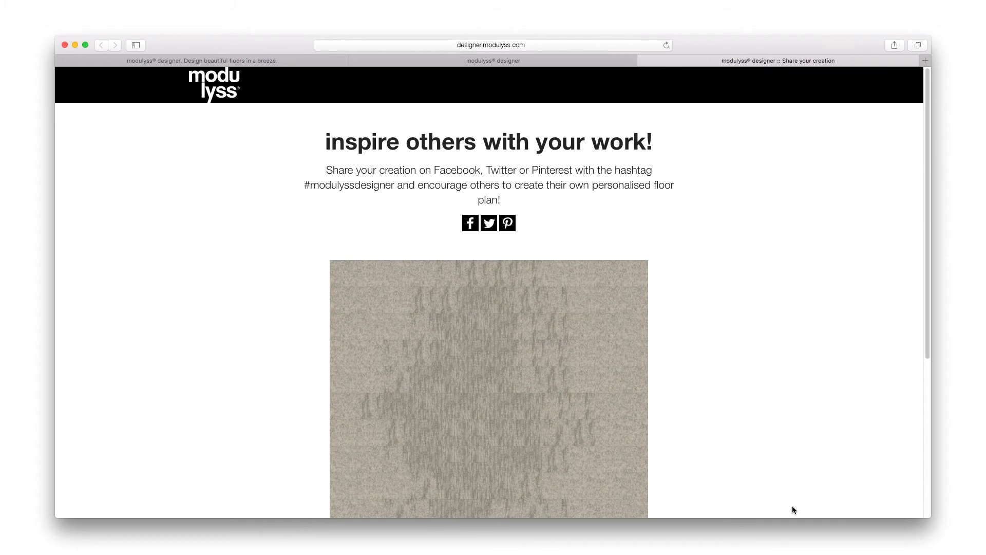
{"action": "left_click", "coordinate": [493, 226]}
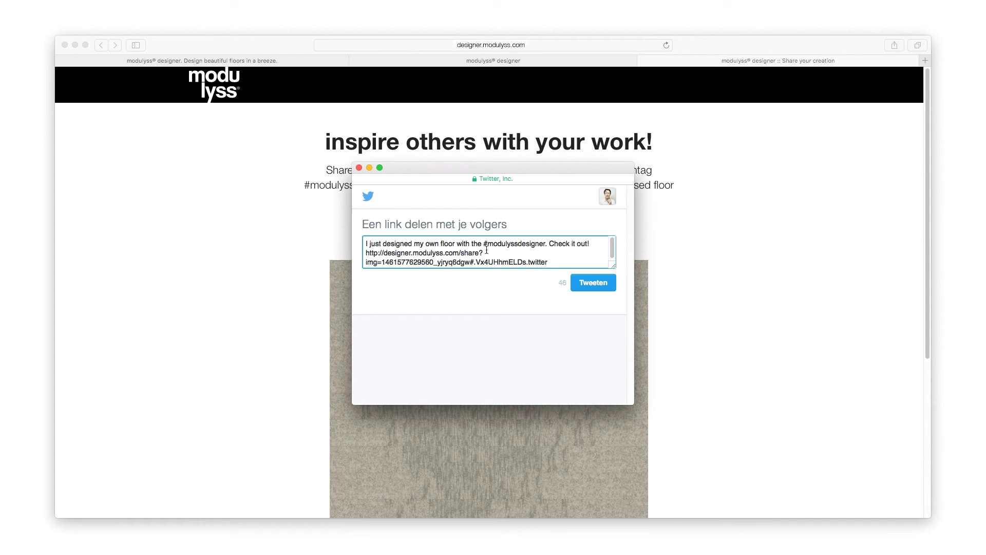
{"action": "left_click", "coordinate": [599, 285]}
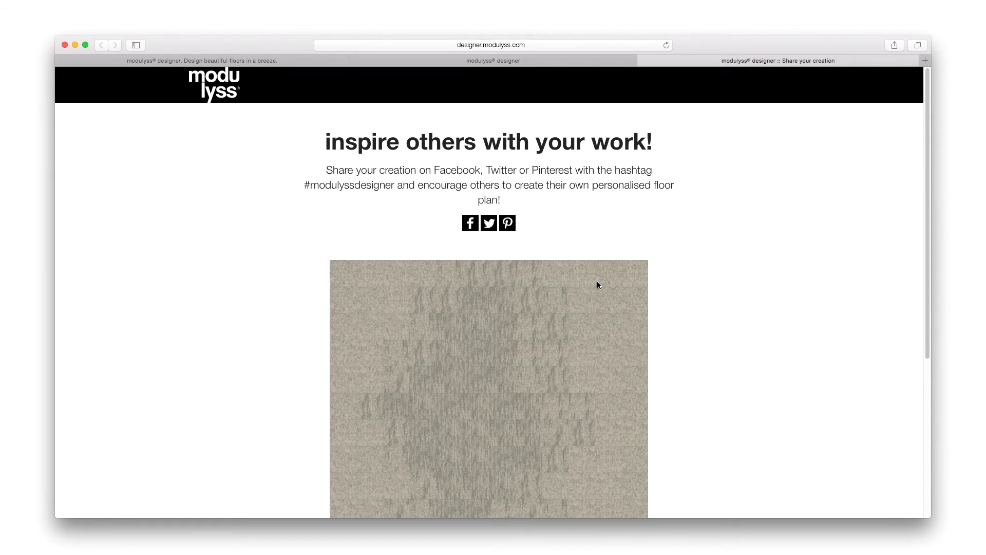
{"action": "left_click", "coordinate": [533, 62]}
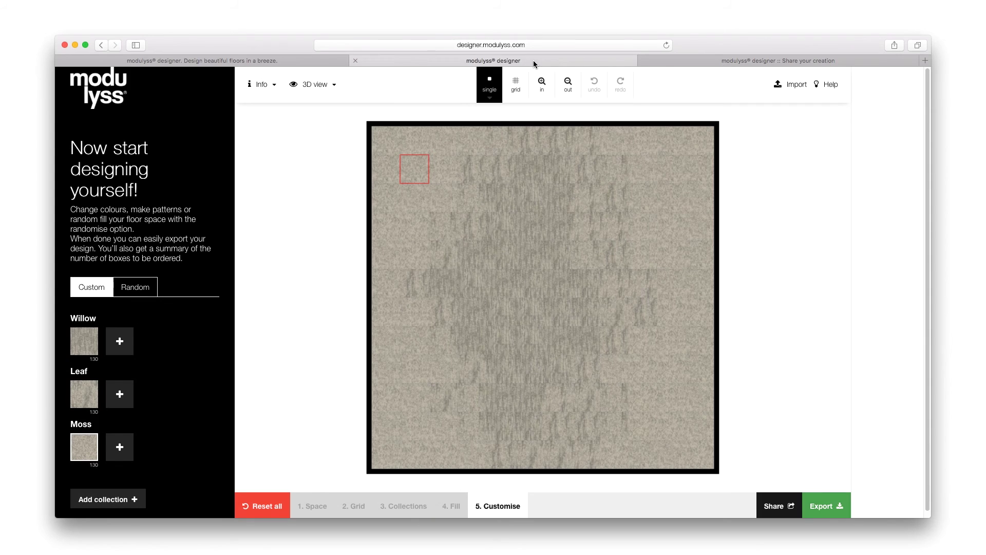